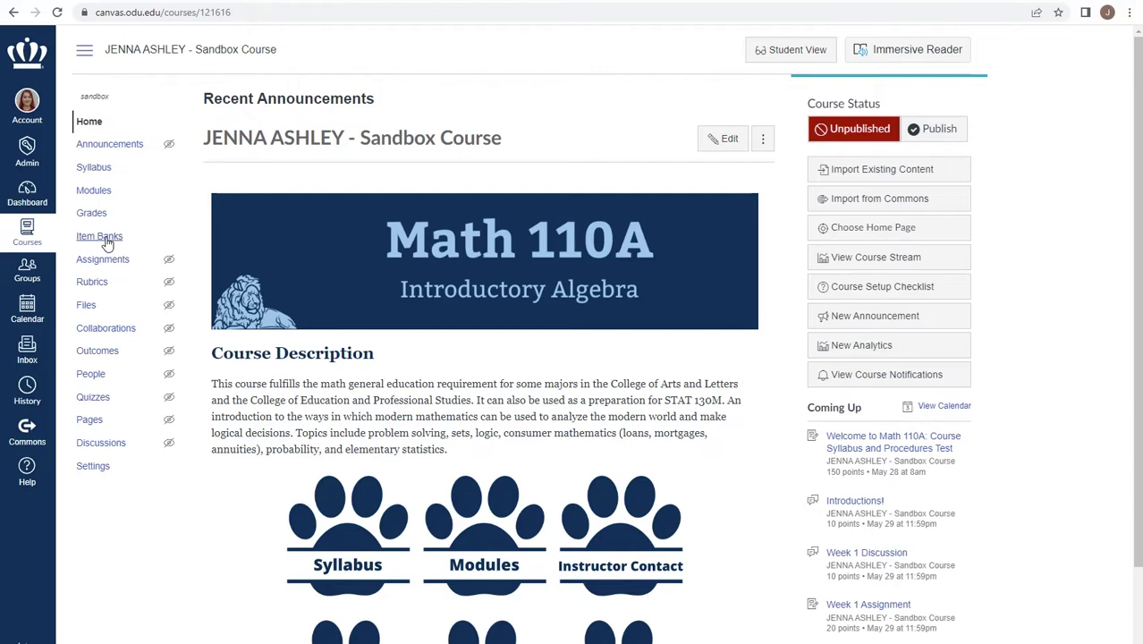
# Step: Create an empty item bank named 'Math 110A Systems of Equations' under Item Banks
pyautogui.click(103, 237)
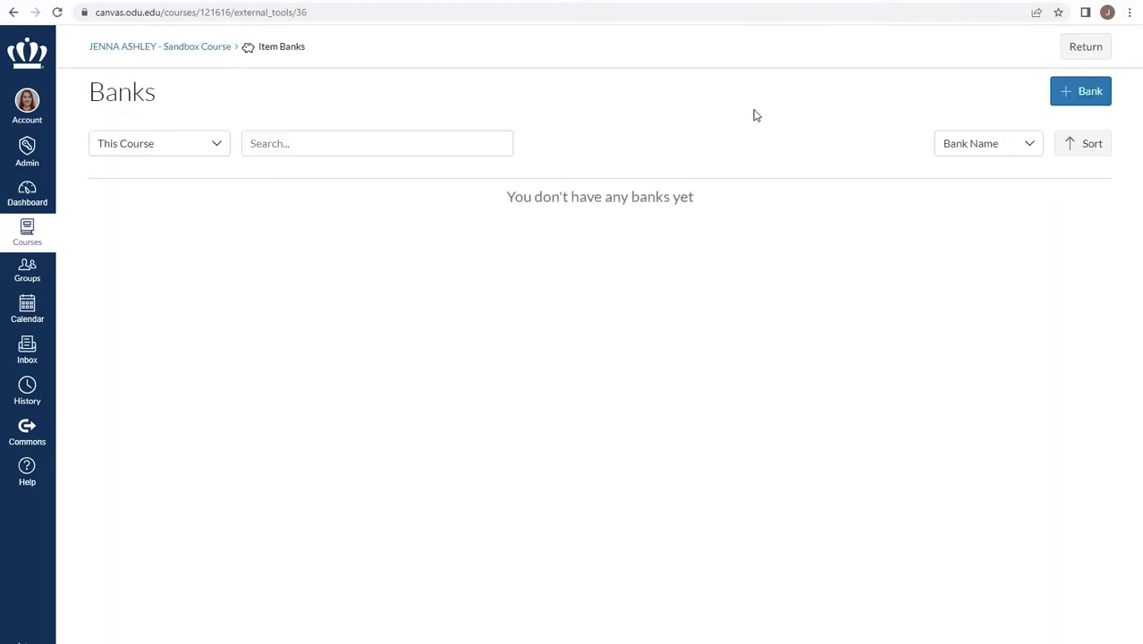
pyautogui.click(1073, 97)
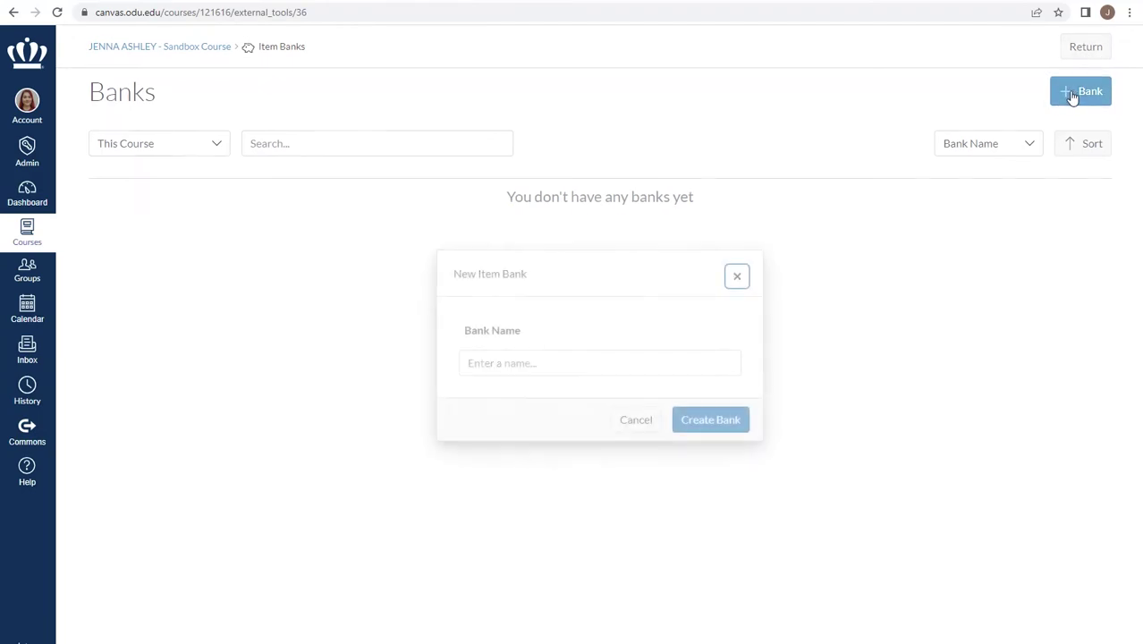
pyautogui.click(537, 362)
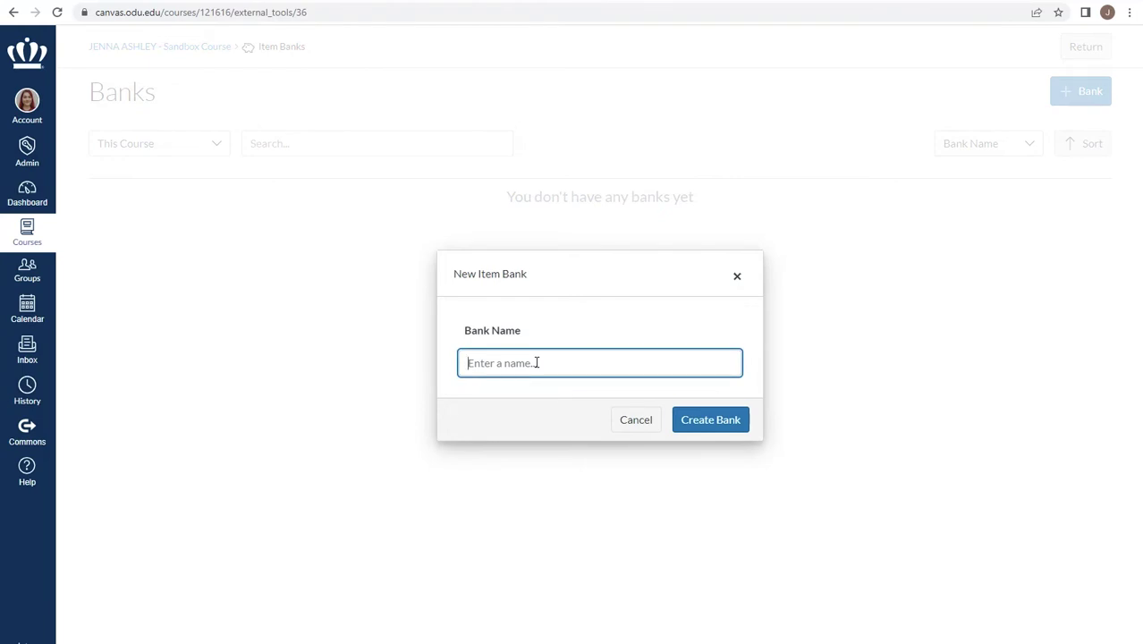
pyautogui.write('Math 110A Systems')
pyautogui.write(' of Equations')
pyautogui.click(700, 421)
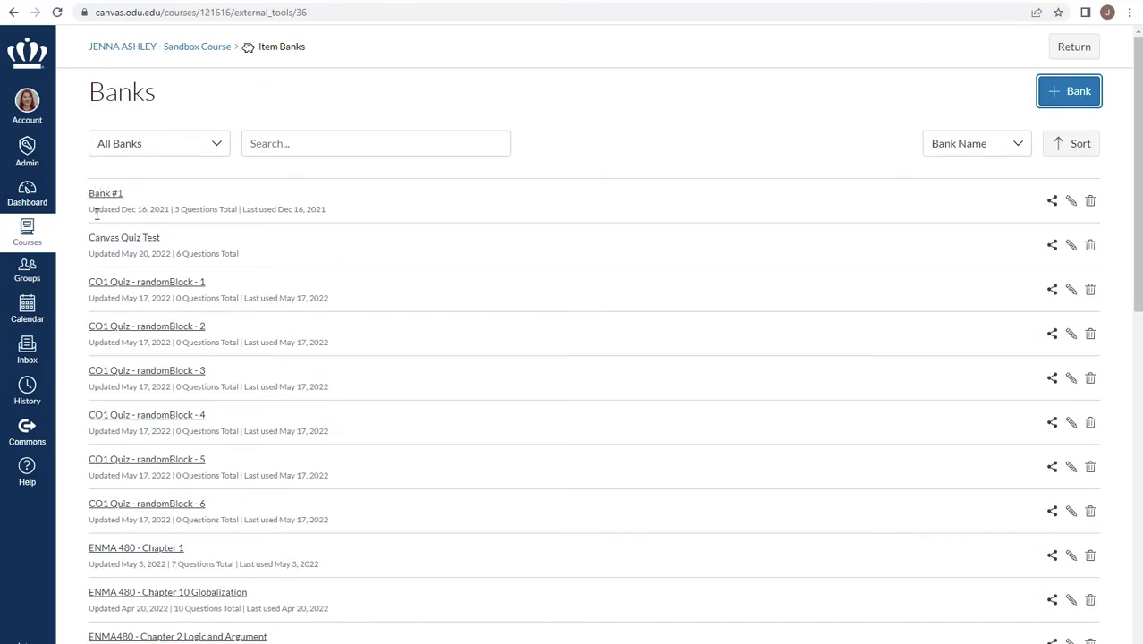
pyautogui.scroll(-2, 183, 480)
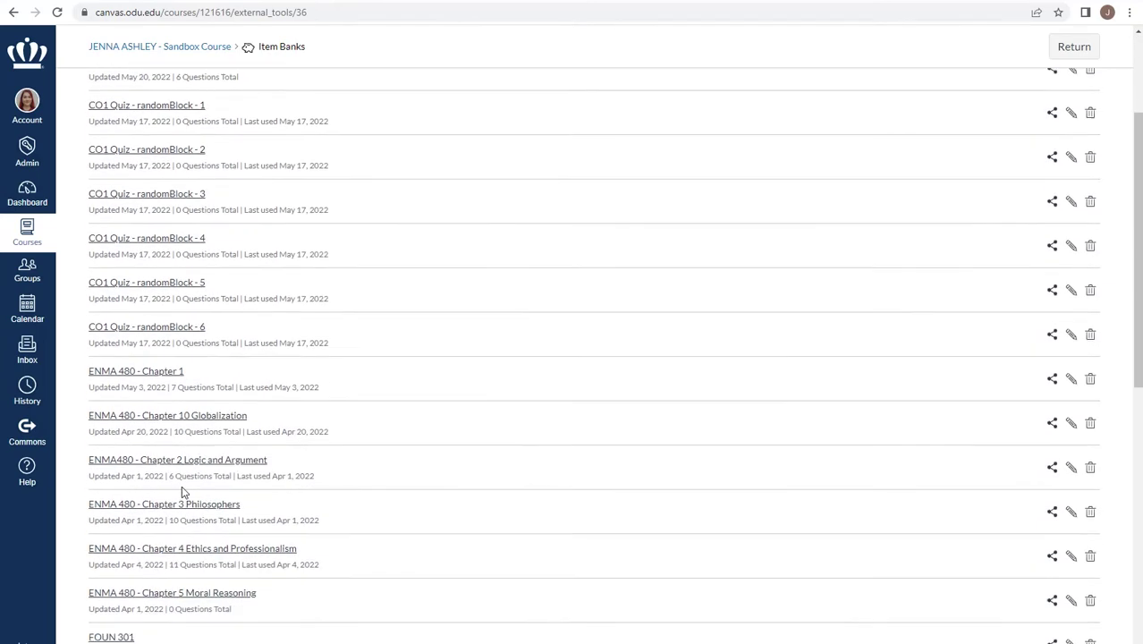
pyautogui.scroll(-4, 184, 474)
pyautogui.scroll(-3, 179, 461)
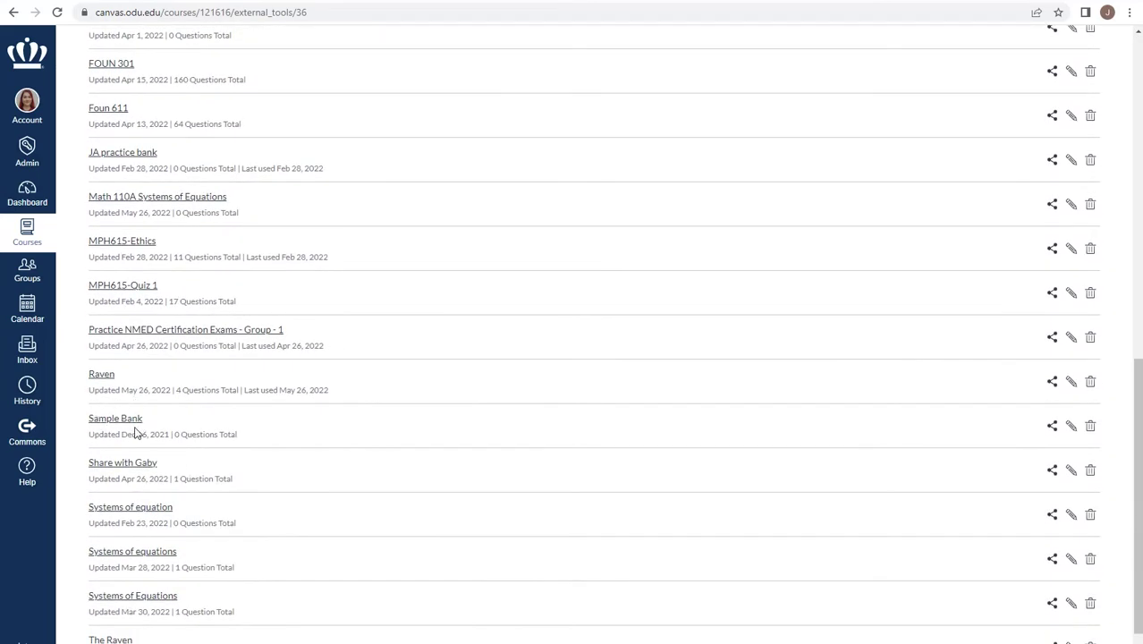
pyautogui.scroll(-1, 179, 580)
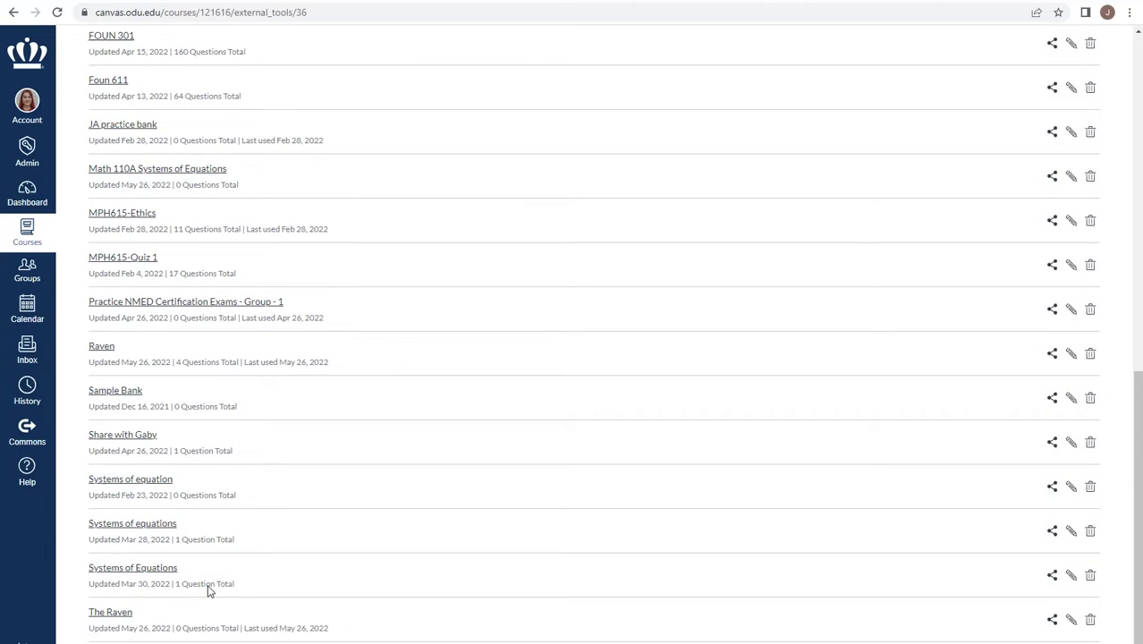
pyautogui.scroll(3, 253, 530)
pyautogui.scroll(2, 259, 451)
pyautogui.scroll(4, 254, 443)
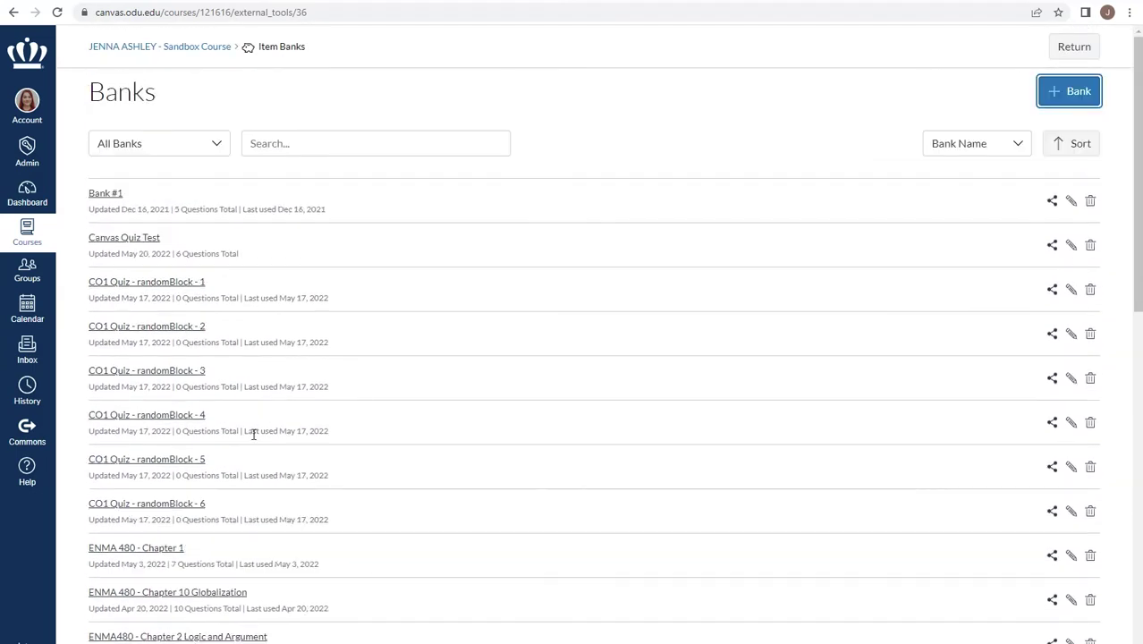
pyautogui.click(202, 143)
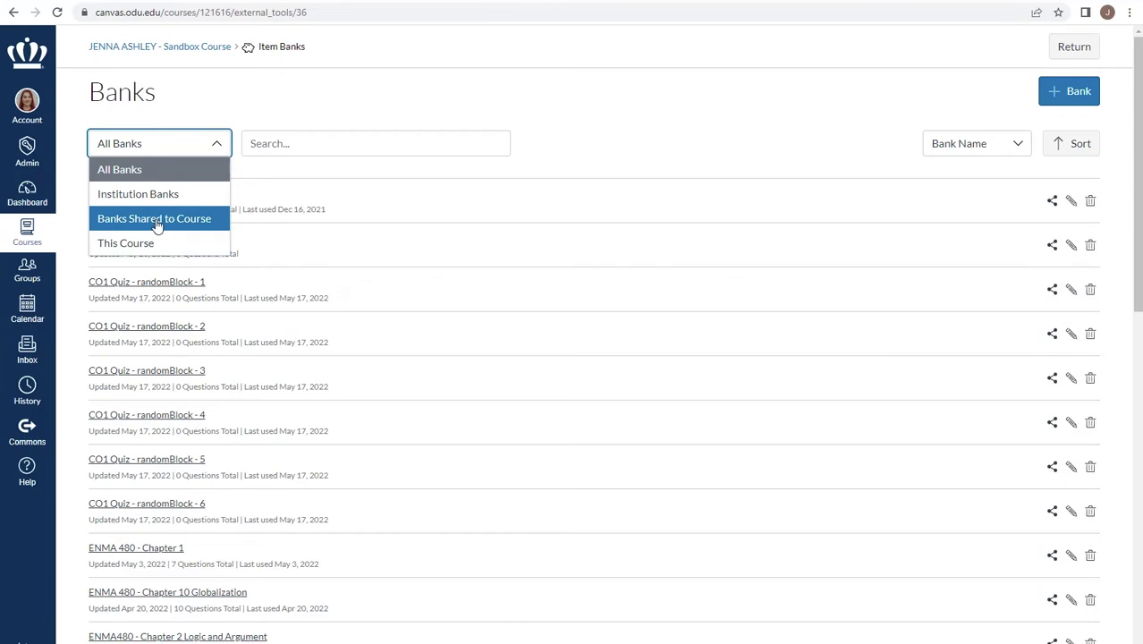
pyautogui.click(163, 174)
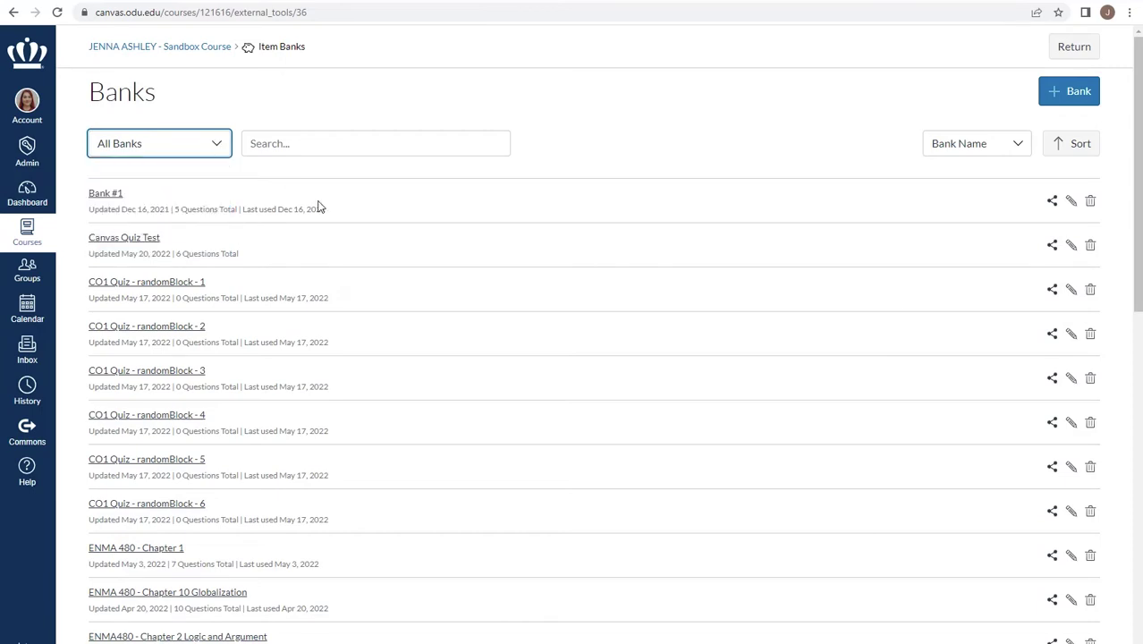
# Step: Search the banks for 'math' and open the Math 110A Systems of Equations bank
pyautogui.click(293, 142)
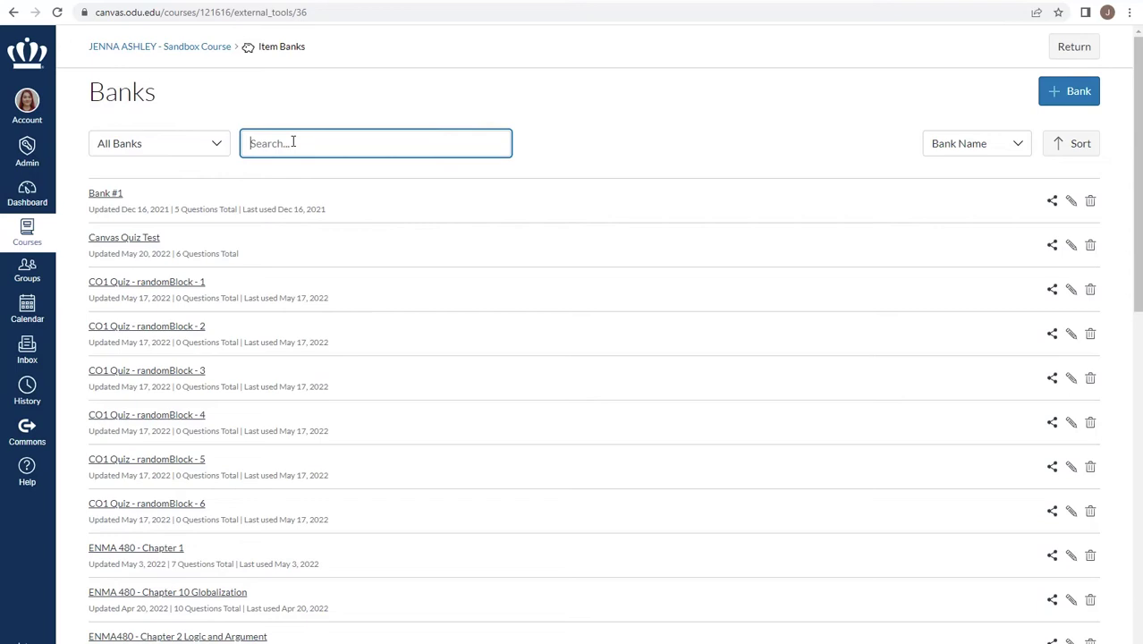
pyautogui.write('math')
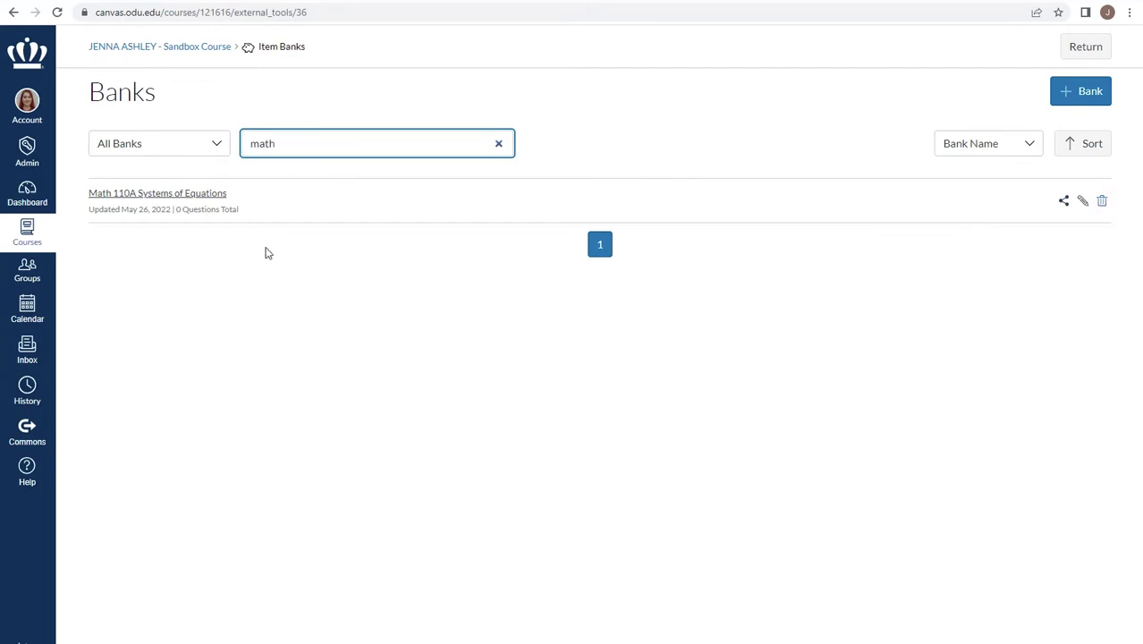
pyautogui.click(125, 195)
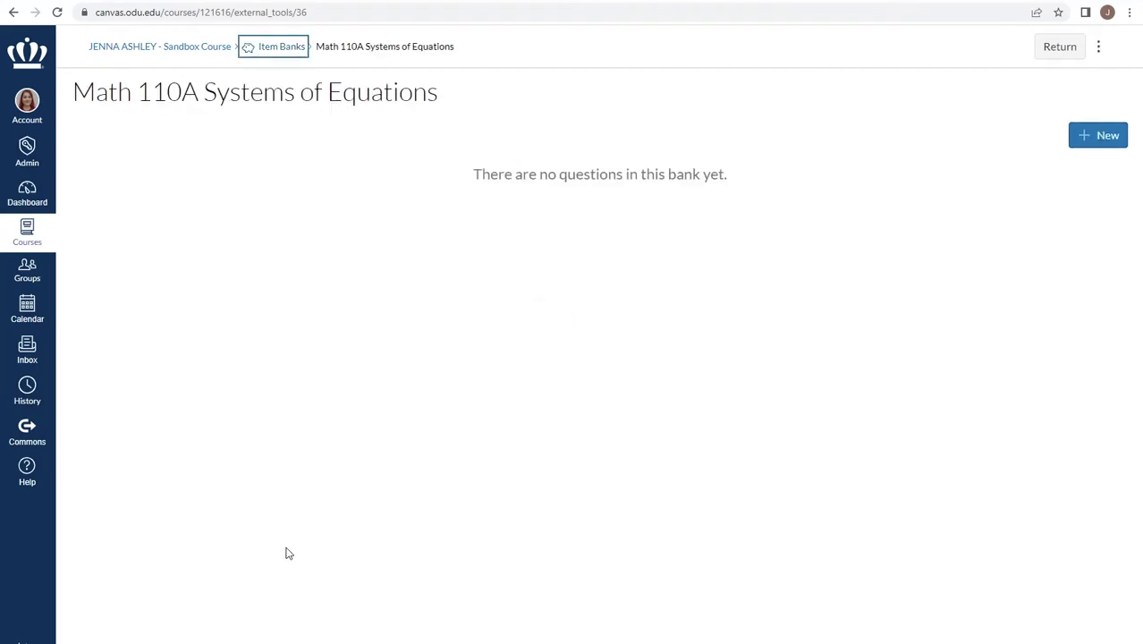
# Step: Start a multiple-choice question asking for the solution of the system y=4x-1 and y=-3x-1
pyautogui.click(1101, 143)
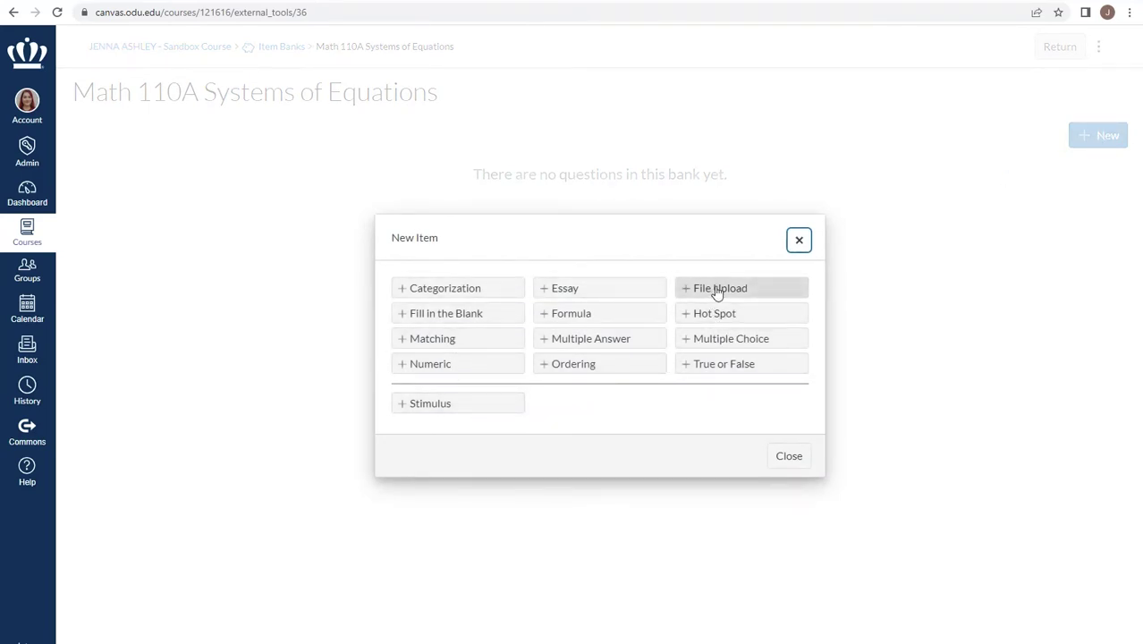
pyautogui.click(732, 339)
pyautogui.click(172, 191)
pyautogui.write('What is the solutio')
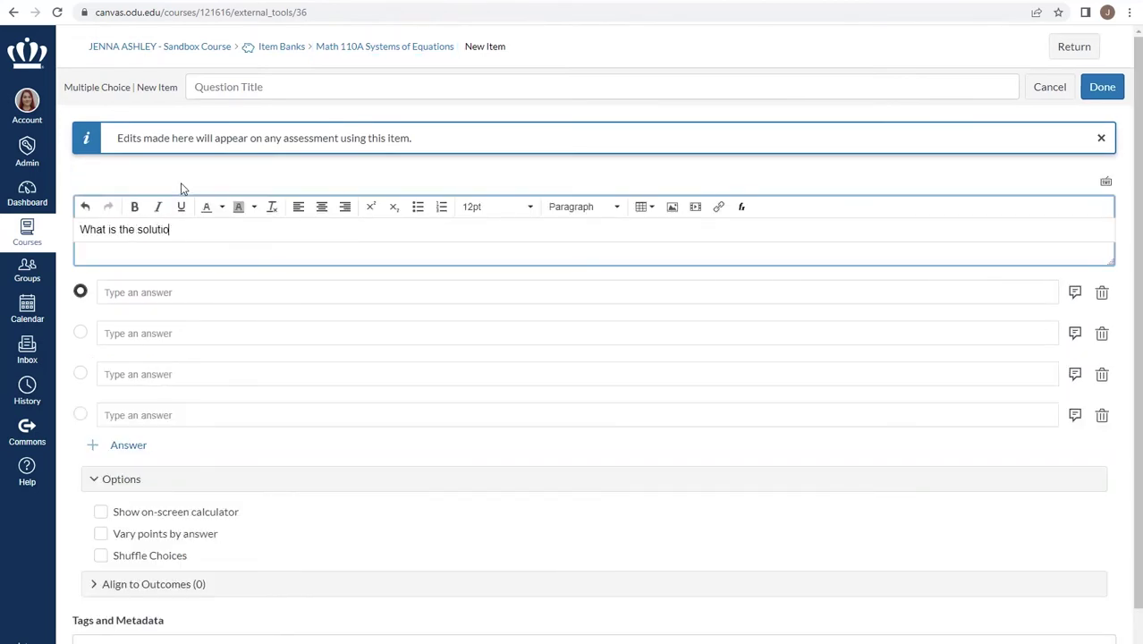
pyautogui.write('n to the system of equations:')
pyautogui.press('Return')
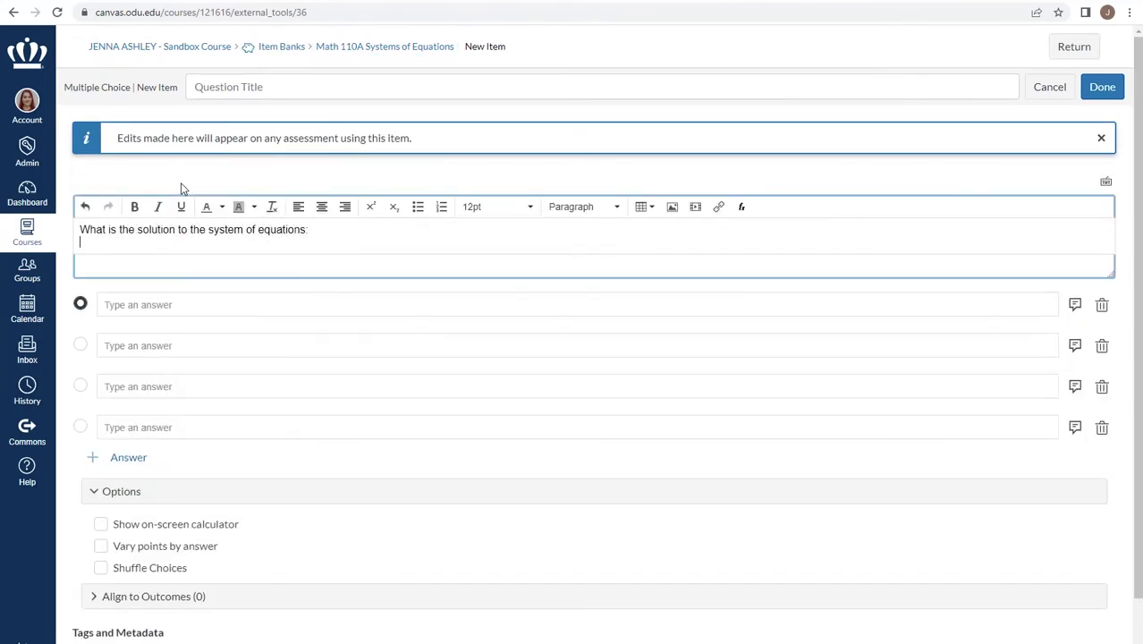
pyautogui.write('y=4x-1')
pyautogui.press('Return')
pyautogui.write('y=-3x-1')
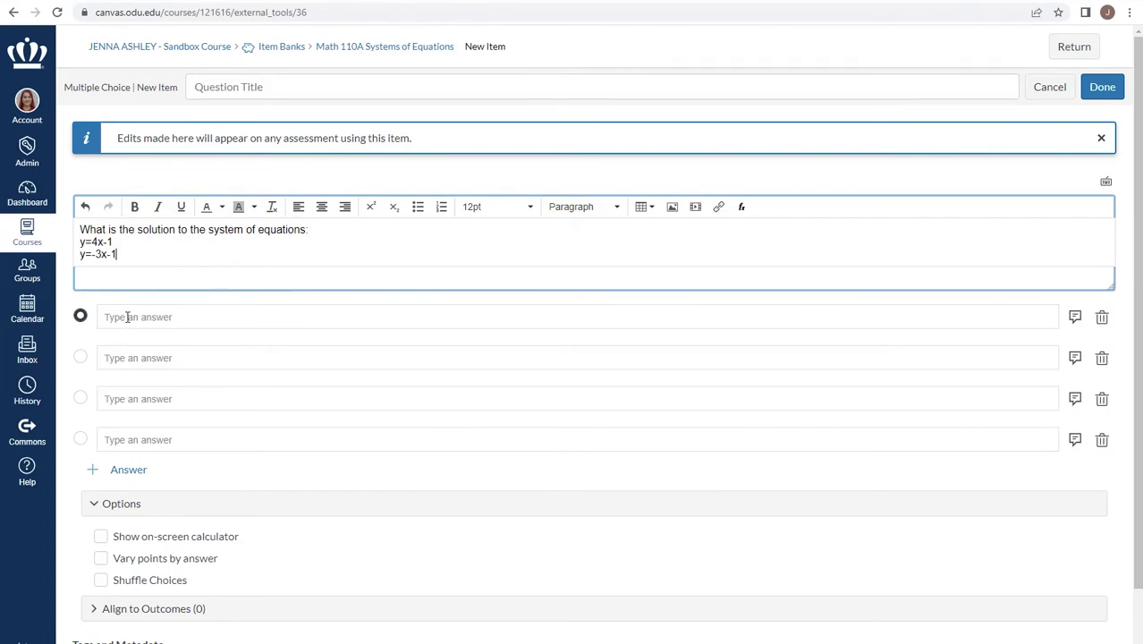
# Step: Enter the answer choices, including (0,-1) and (-3,2), and delete the empty fourth row
pyautogui.click(128, 317)
pyautogui.write('(0')
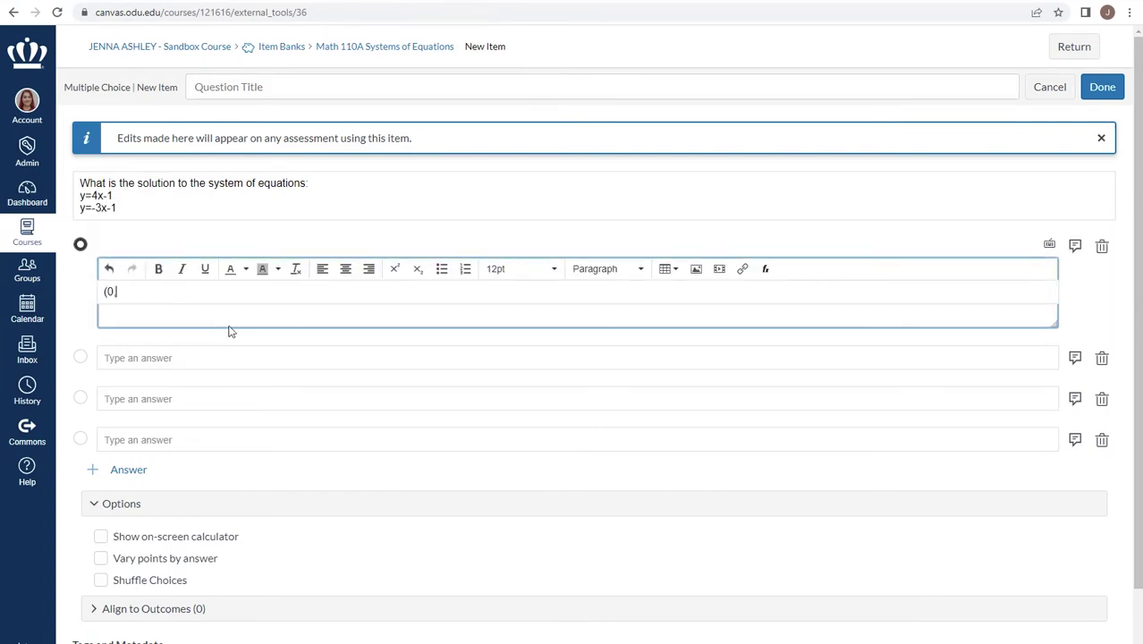
pyautogui.write(',-1)')
pyautogui.click(134, 361)
pyautogui.write('9-1')
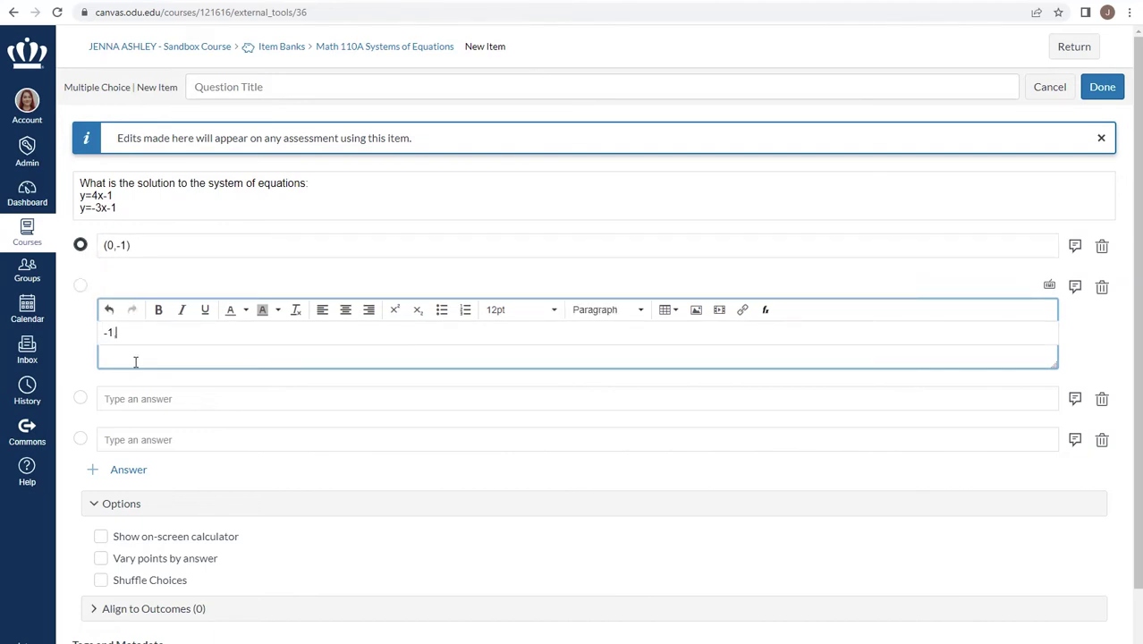
pyautogui.write(',0')
pyautogui.click(147, 399)
pyautogui.write('(-3')
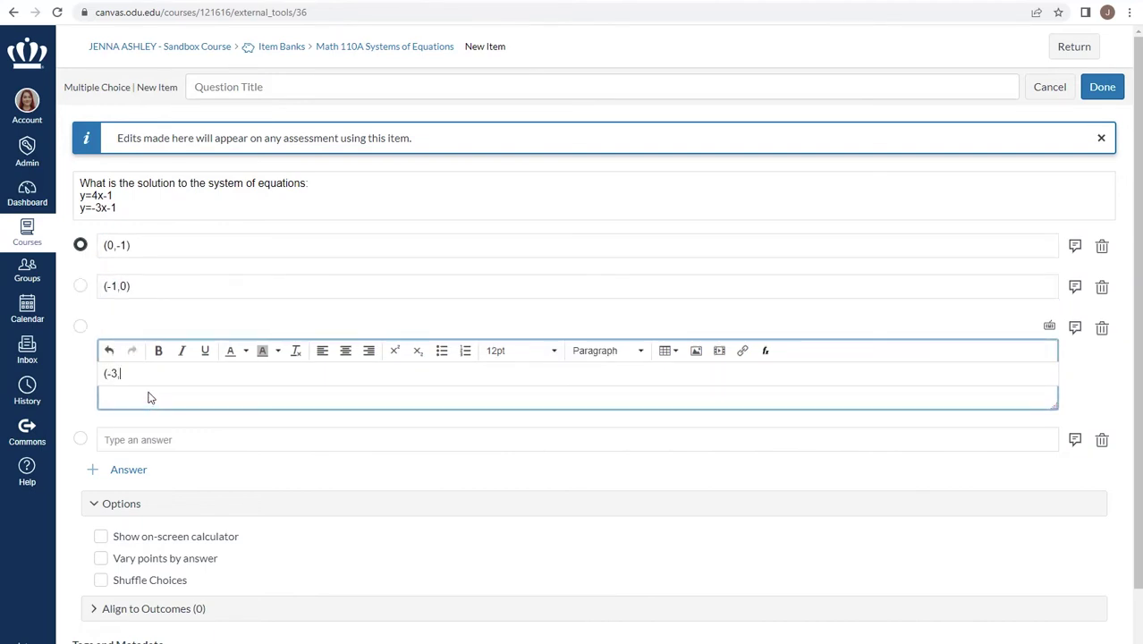
pyautogui.write(',2)')
pyautogui.click(1103, 443)
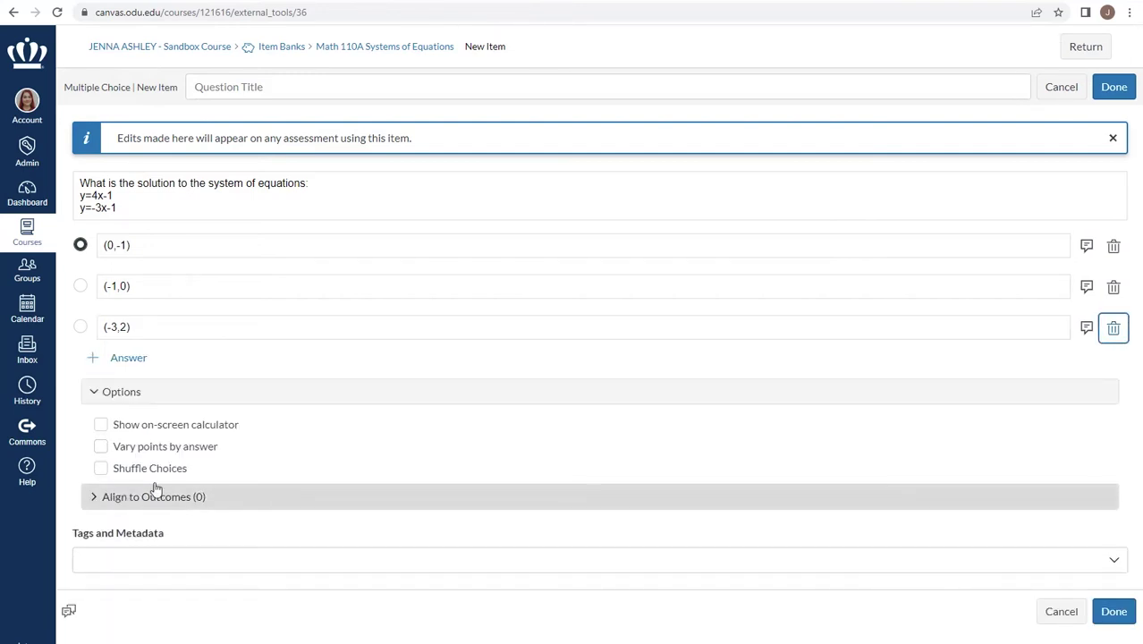
# Step: Turn on choice shuffling and add a 'None of the above' answer locked in place
pyautogui.click(101, 471)
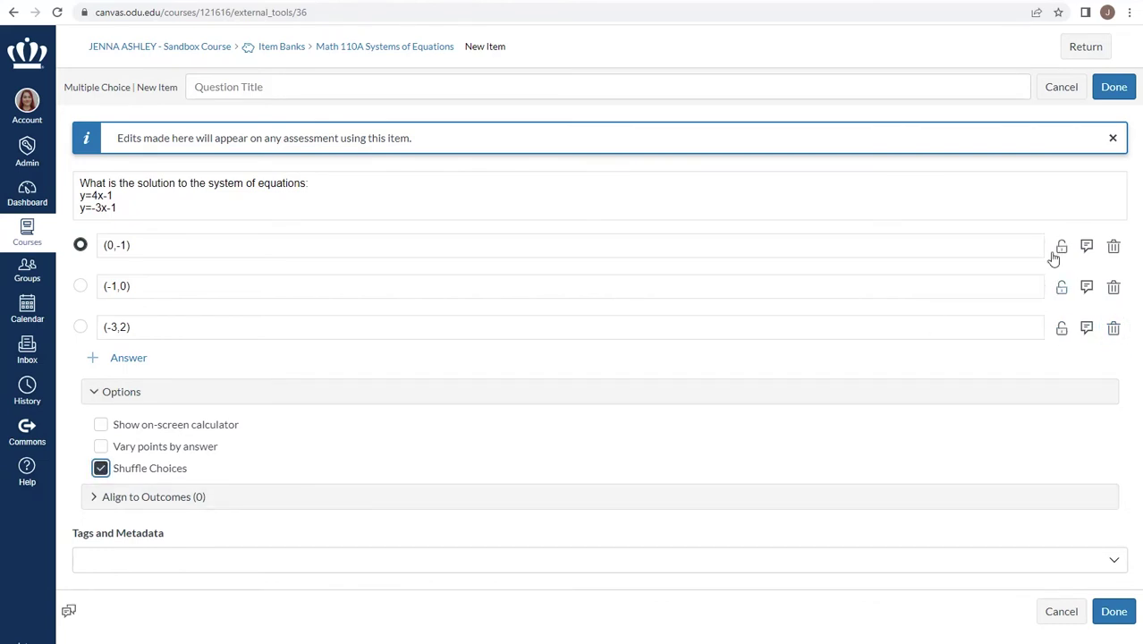
pyautogui.click(126, 358)
pyautogui.write('N')
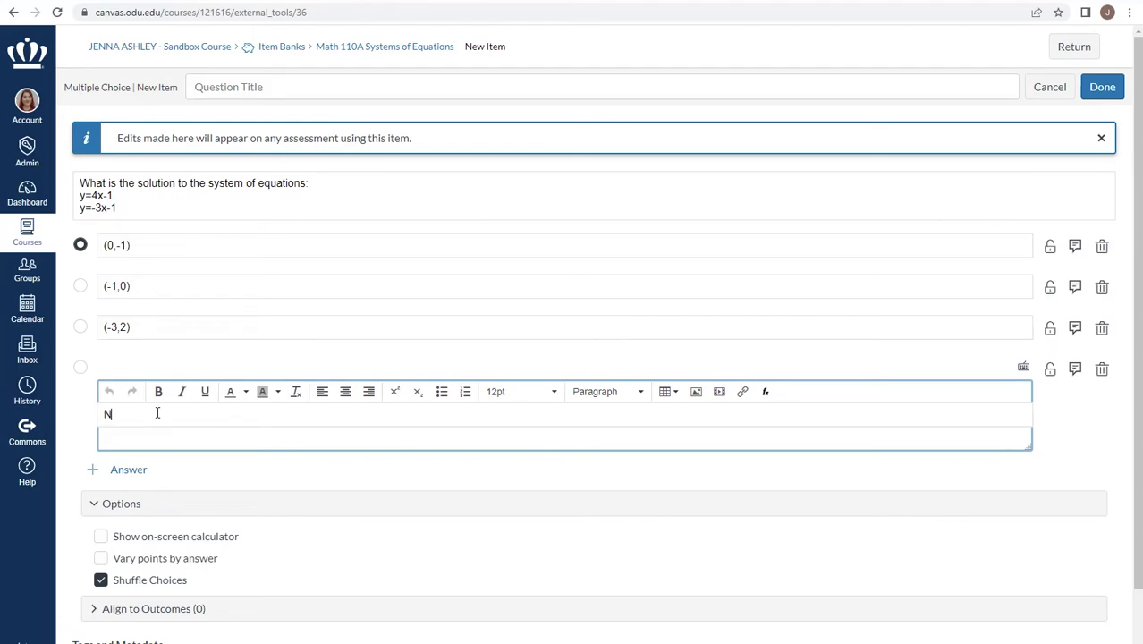
pyautogui.write('one of the above')
pyautogui.click(1050, 369)
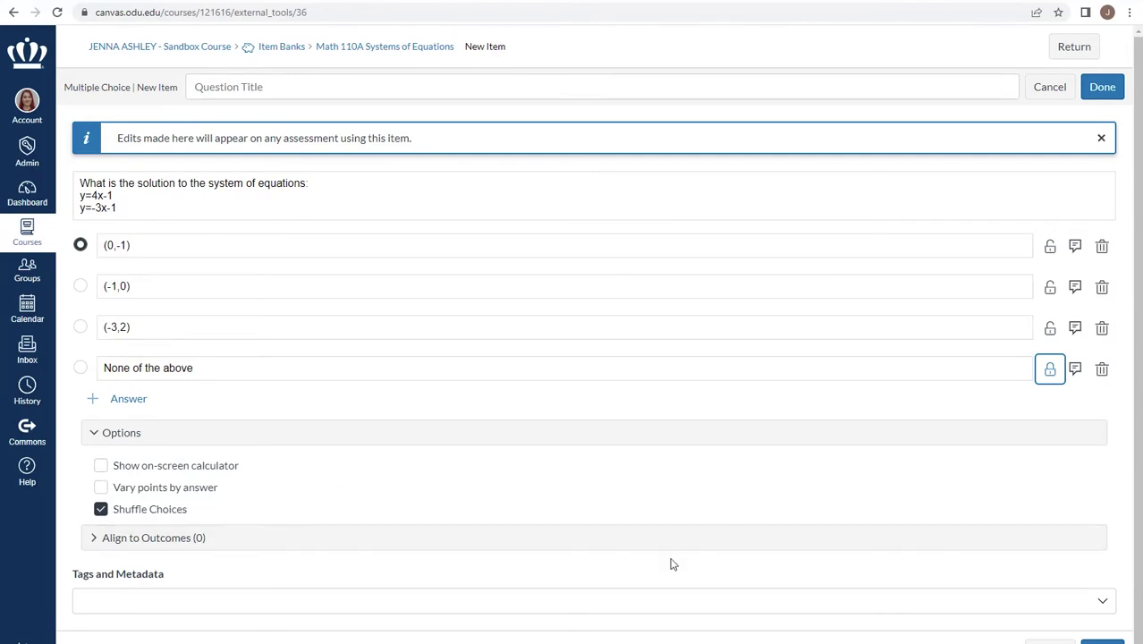
# Step: Dismiss the Student Feedback editor unchanged and save the question to the Math 110A bank
pyautogui.click(1075, 369)
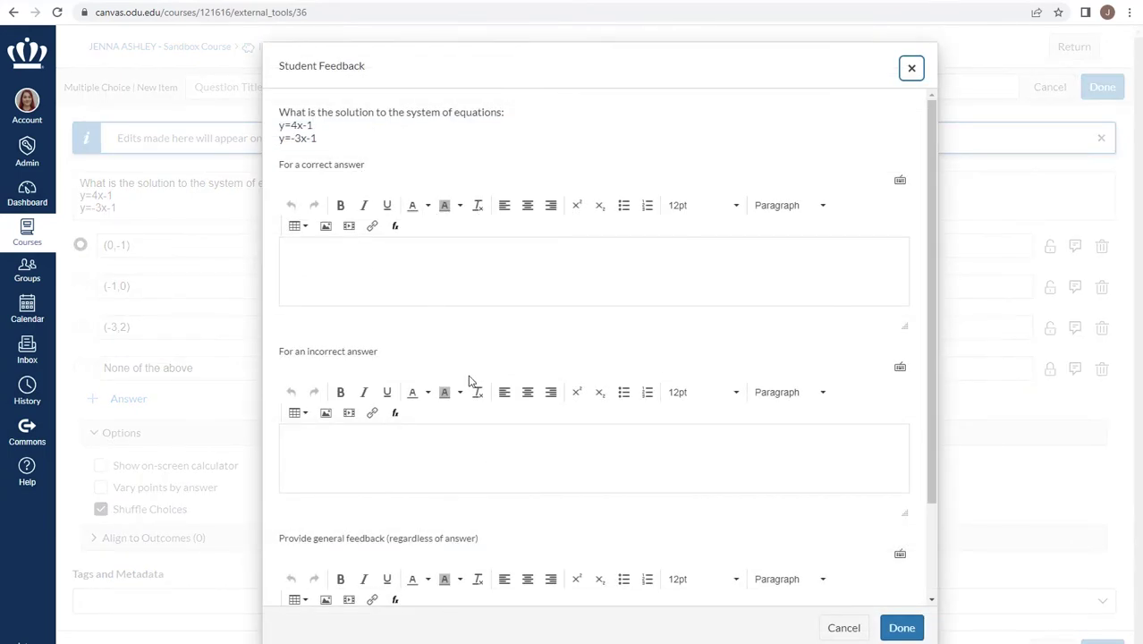
pyautogui.scroll(-3, 533, 543)
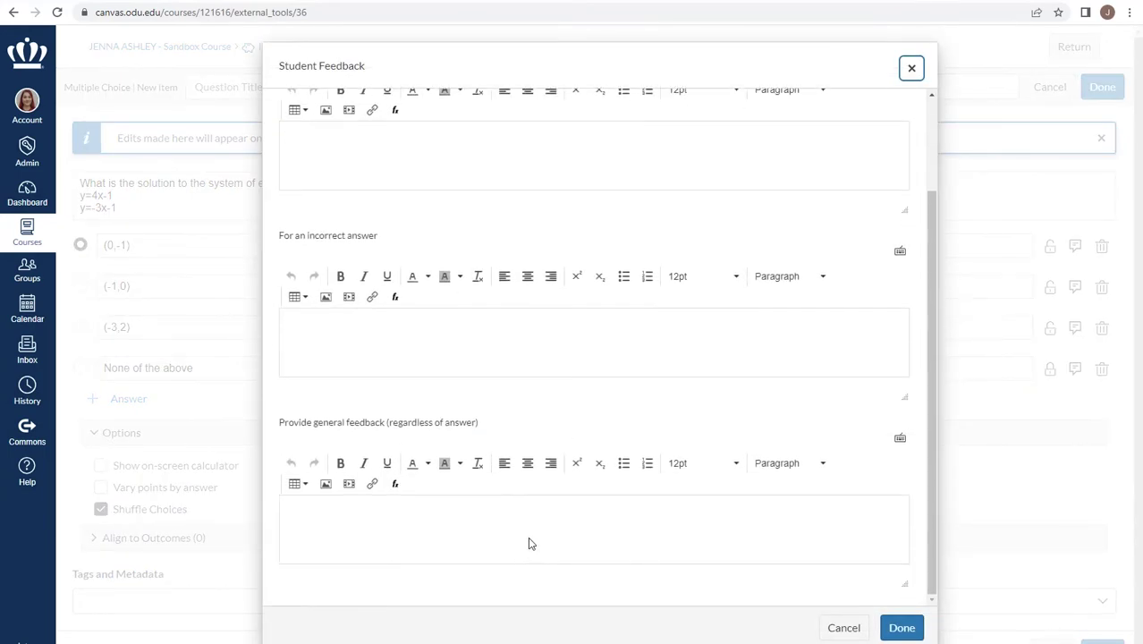
pyautogui.click(844, 628)
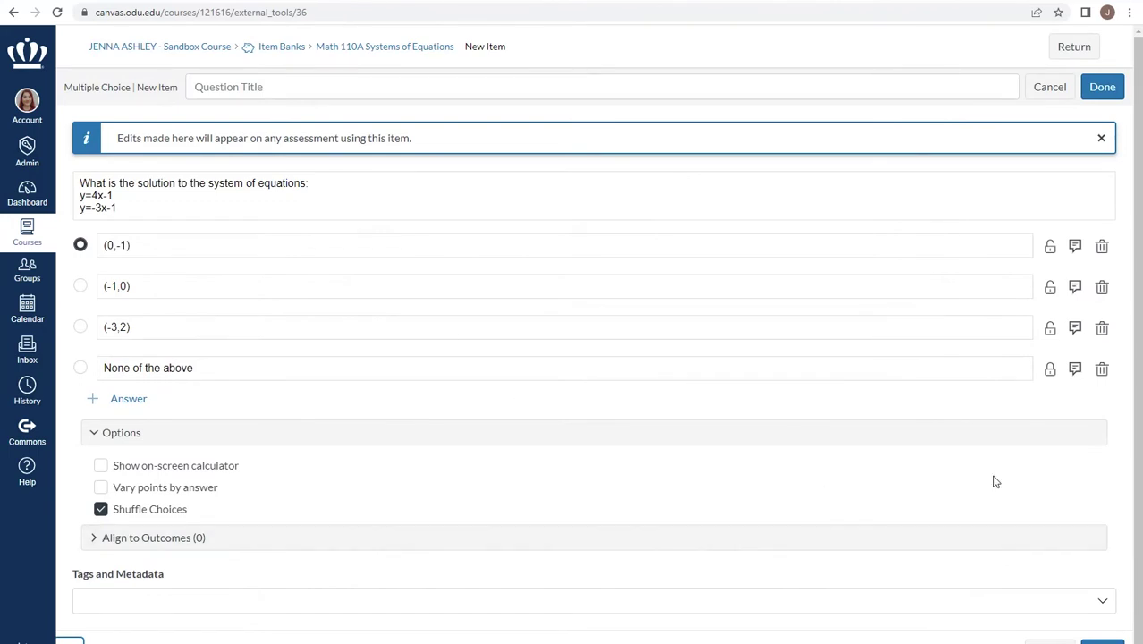
pyautogui.scroll(-1, 1070, 585)
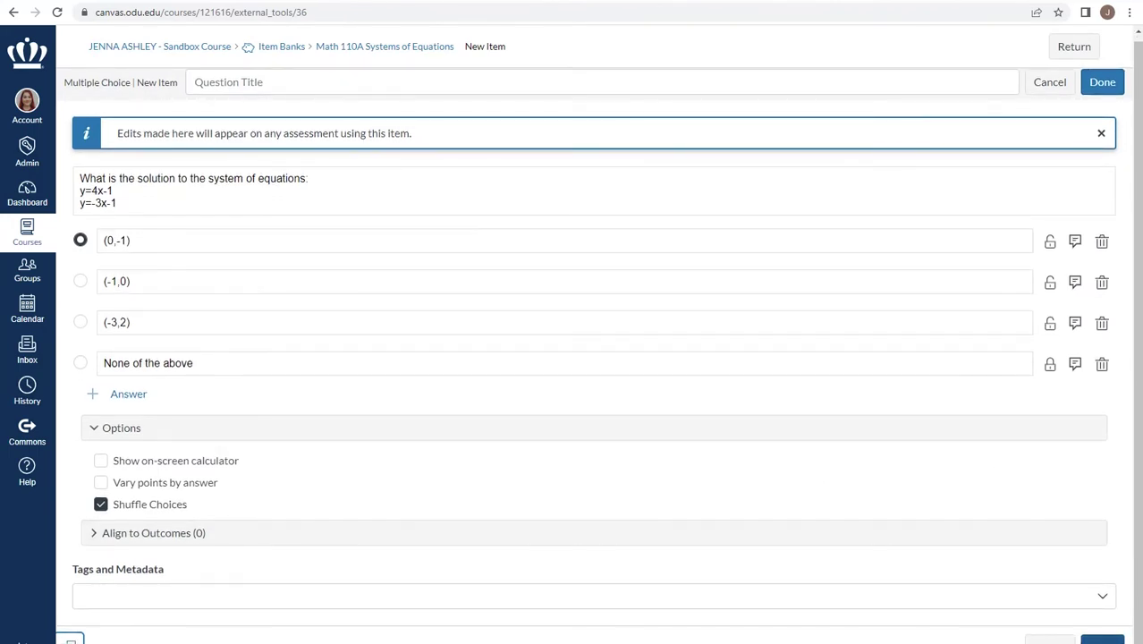
pyautogui.click(1102, 641)
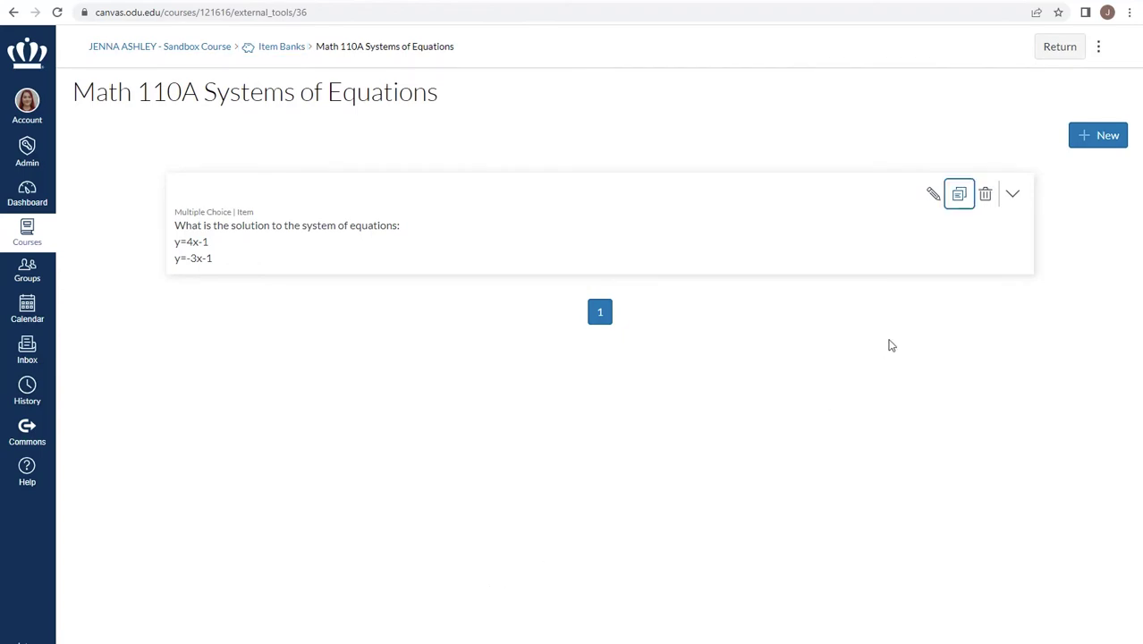
# Step: Copy the question into the Math 110A Systems of Equations bank, keeping the original
pyautogui.click(960, 196)
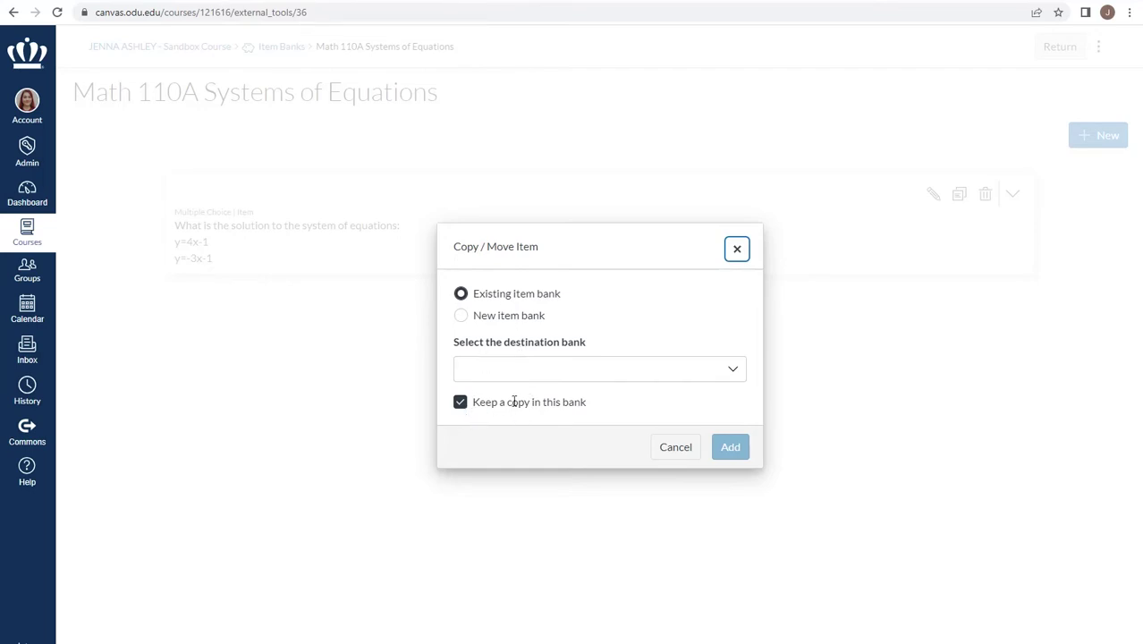
pyautogui.click(526, 373)
pyautogui.write('Mat')
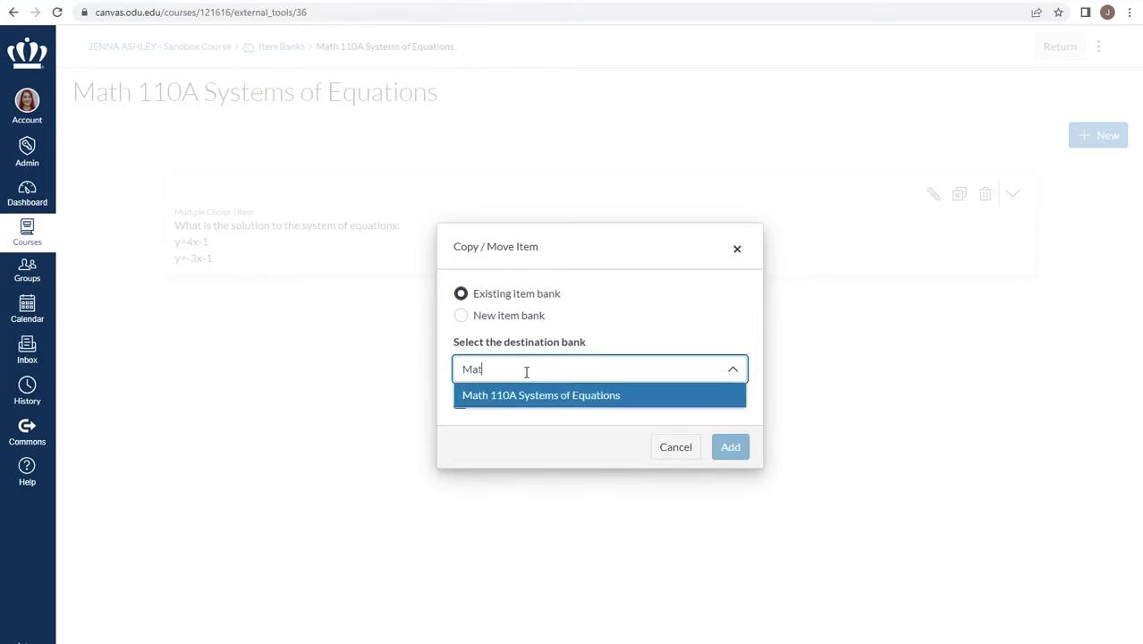
pyautogui.click(539, 399)
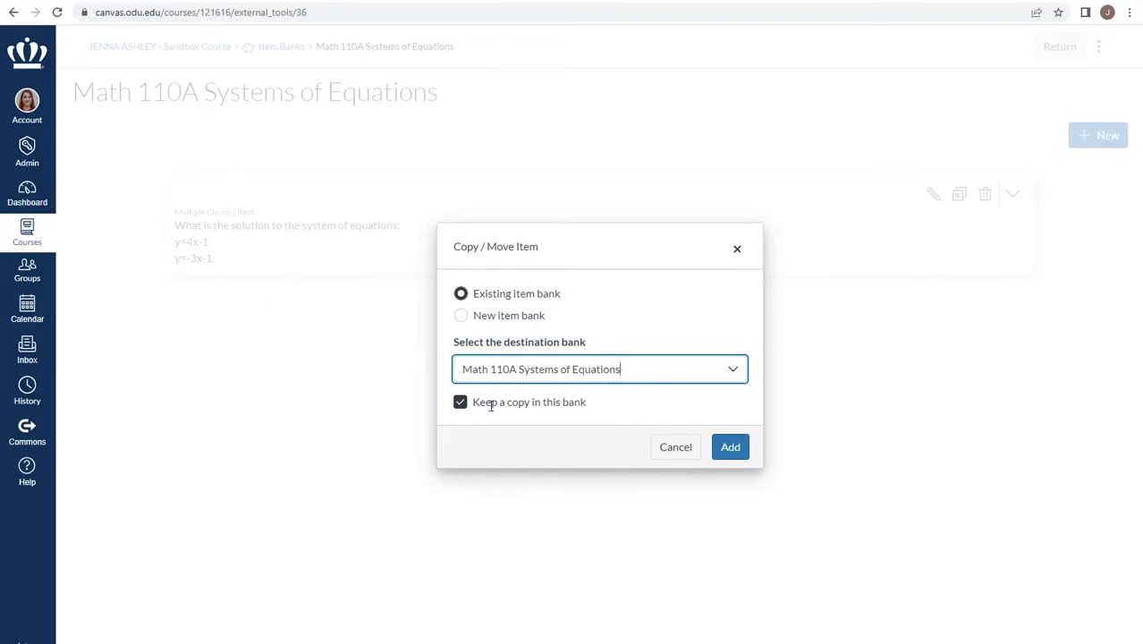
pyautogui.click(743, 456)
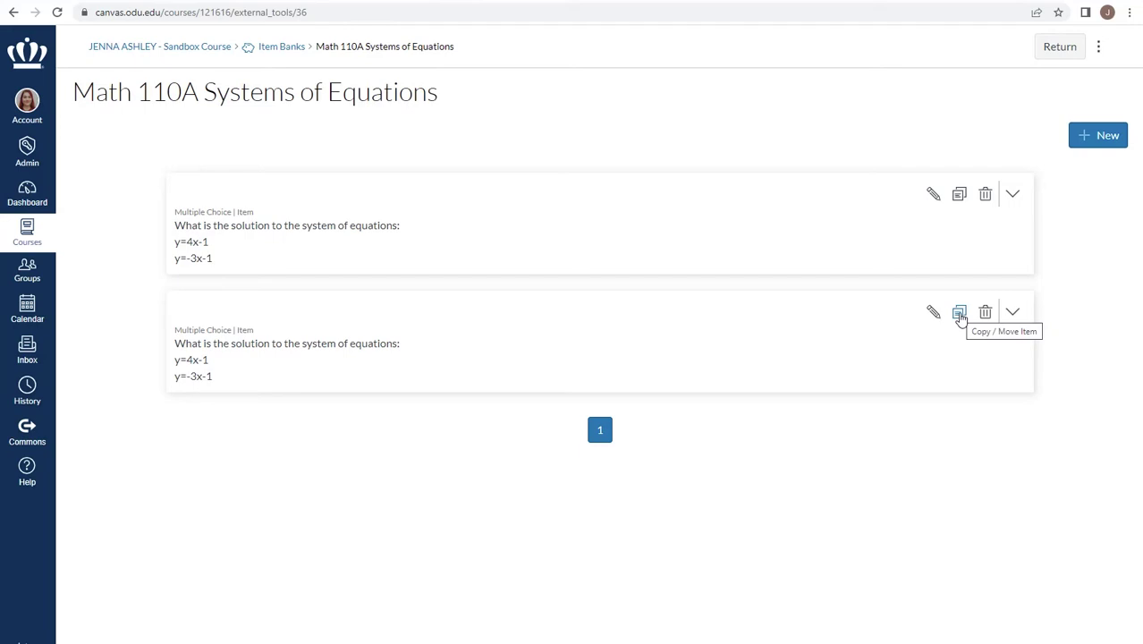
# Step: Send the second question to JA practice bank without keeping a copy in this bank
pyautogui.click(960, 312)
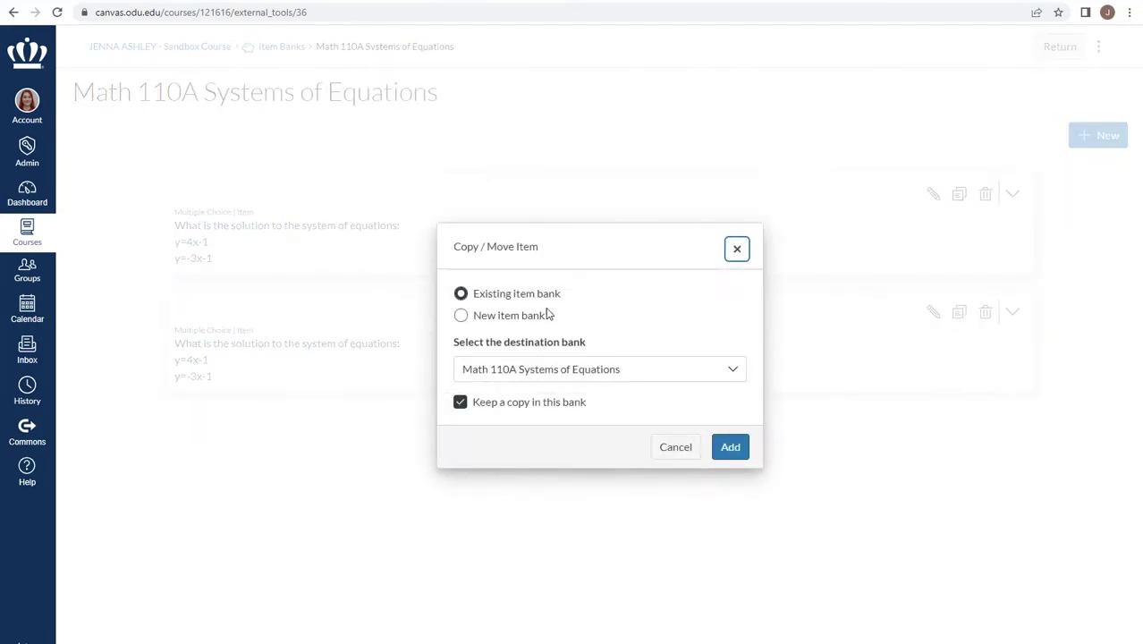
pyautogui.click(731, 374)
pyautogui.scroll(-1, 594, 501)
pyautogui.scroll(-1, 551, 483)
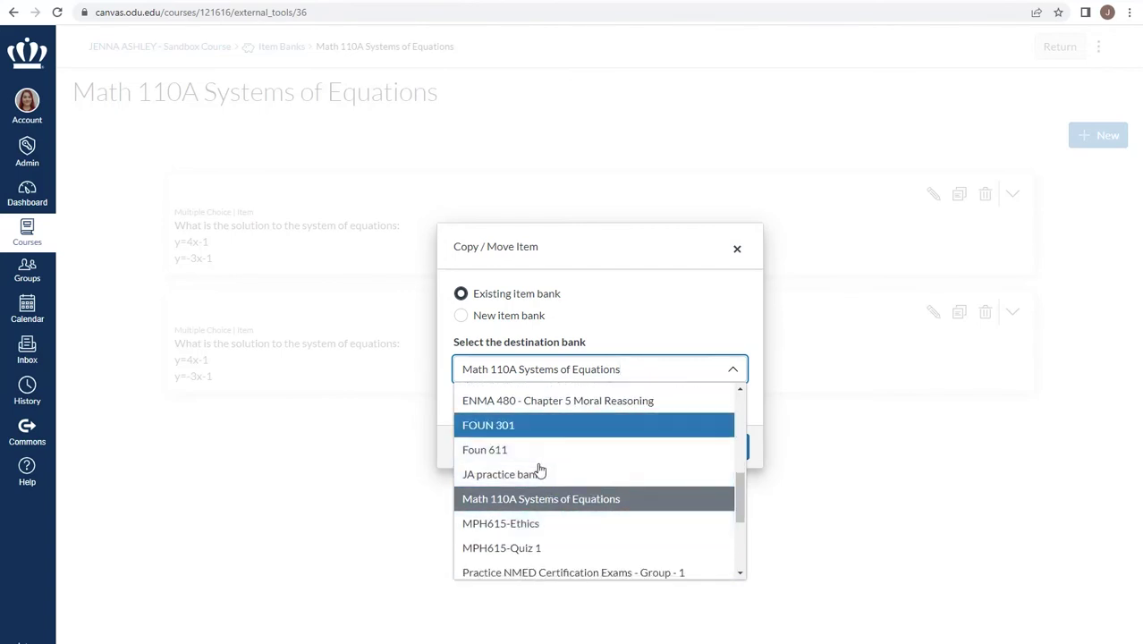
pyautogui.click(519, 474)
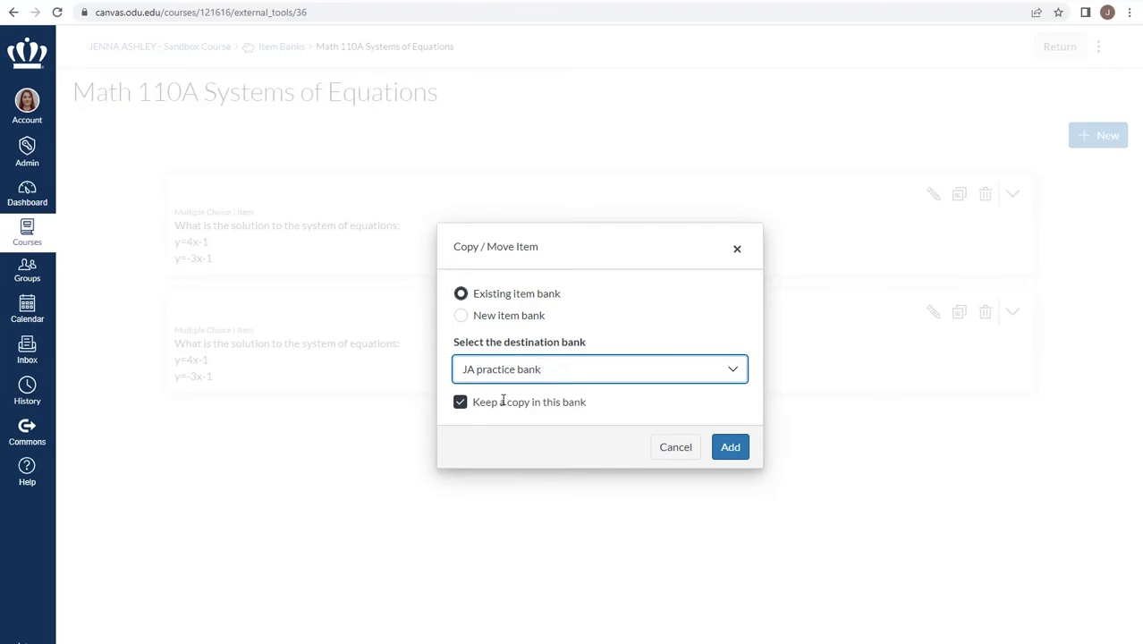
pyautogui.click(462, 404)
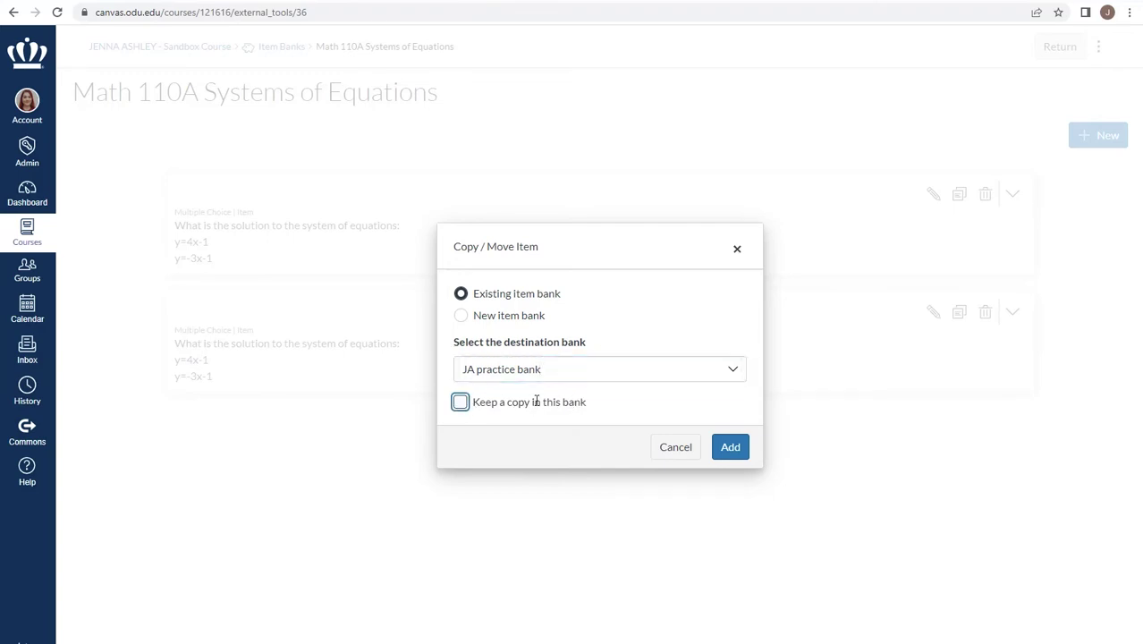
pyautogui.click(592, 435)
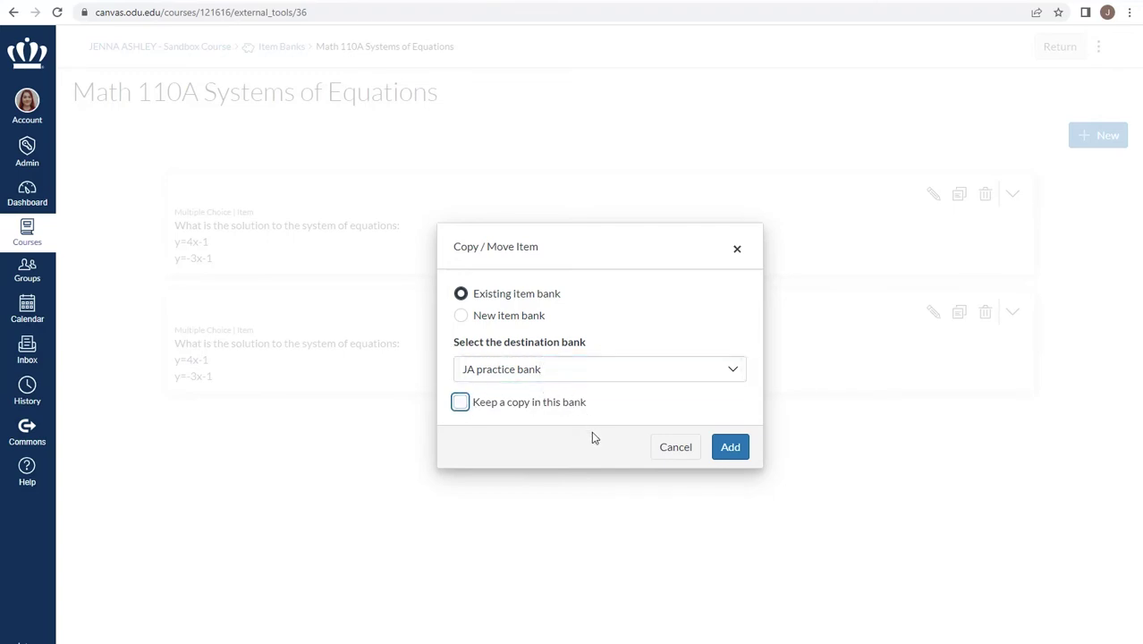
pyautogui.click(730, 447)
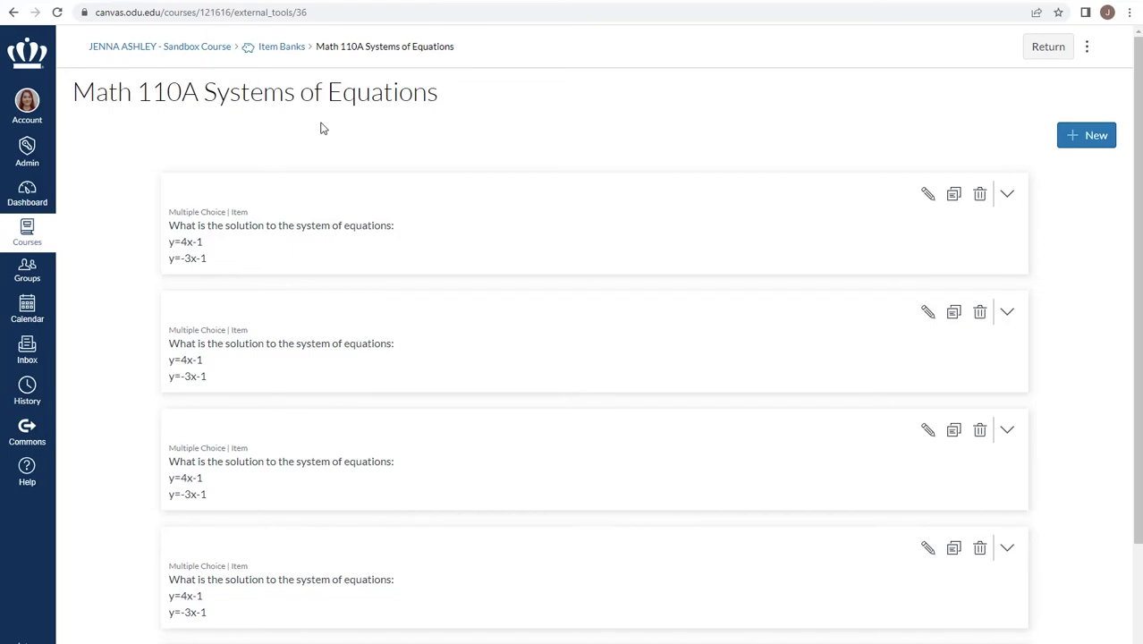
# Step: Open the Final Exam quiz from the course's Quizzes in Build mode, down to the essay question
pyautogui.click(1047, 47)
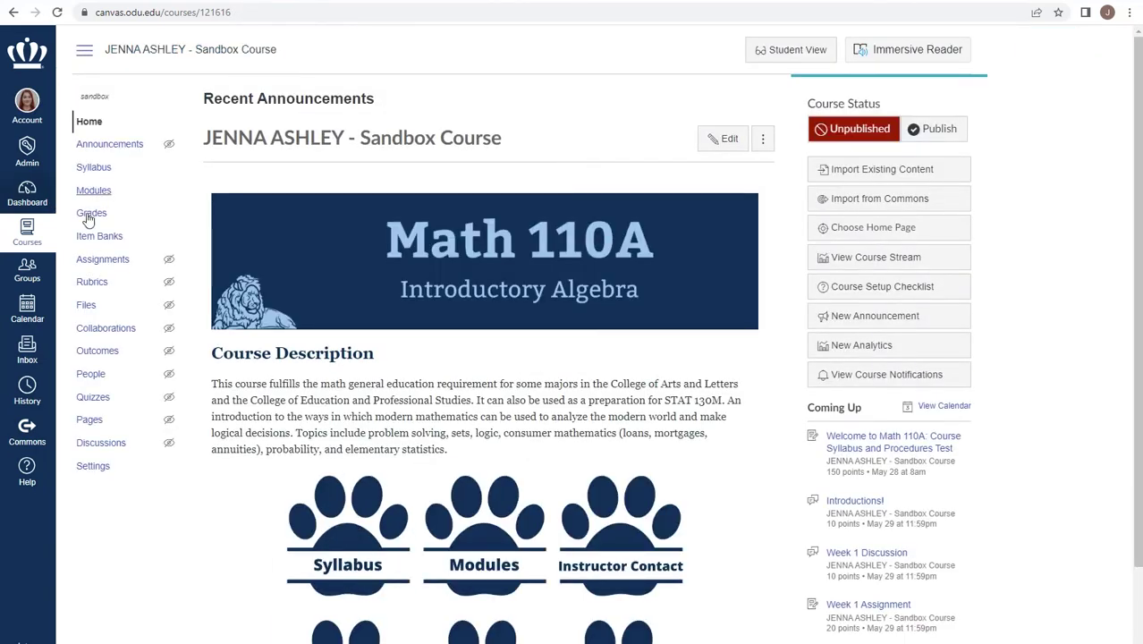
pyautogui.click(93, 396)
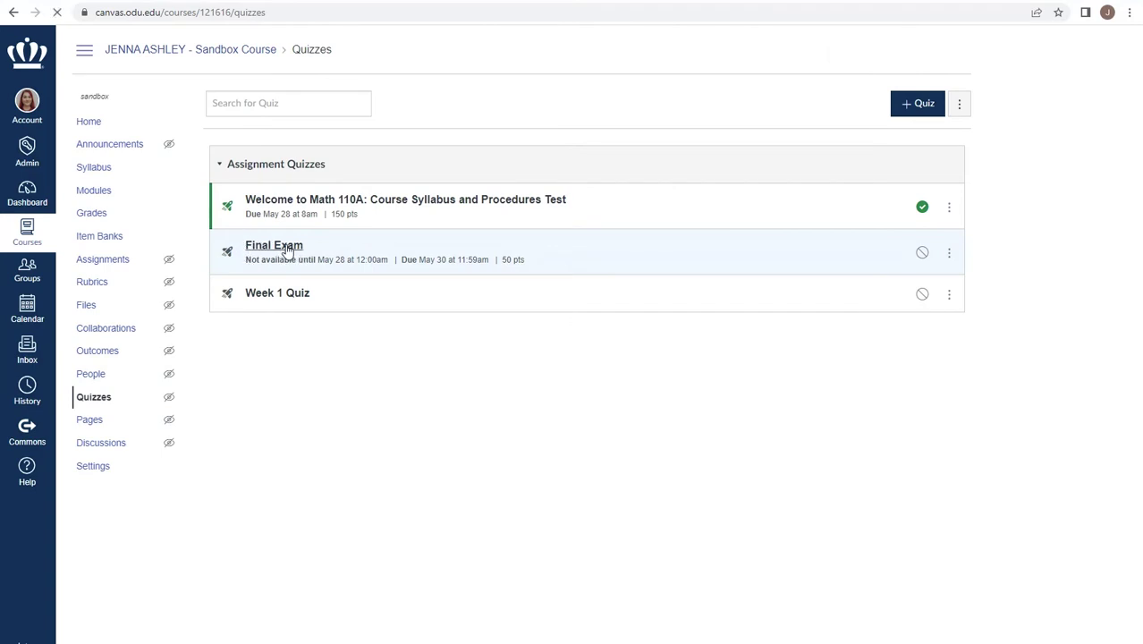
pyautogui.click(288, 252)
pyautogui.scroll(-4, 900, 446)
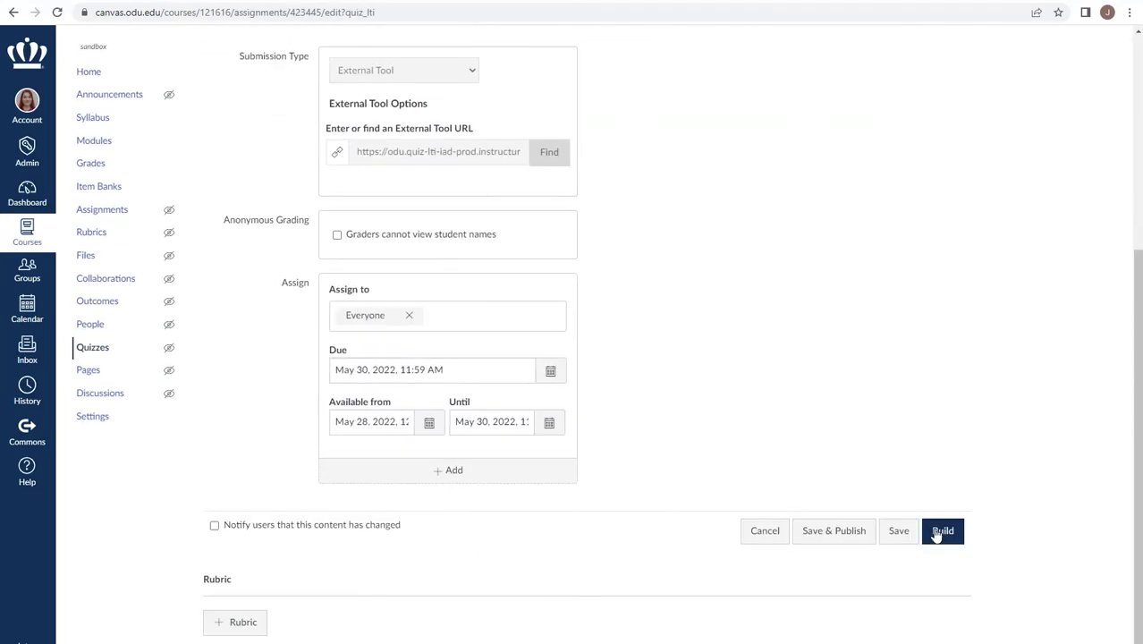
pyautogui.click(941, 533)
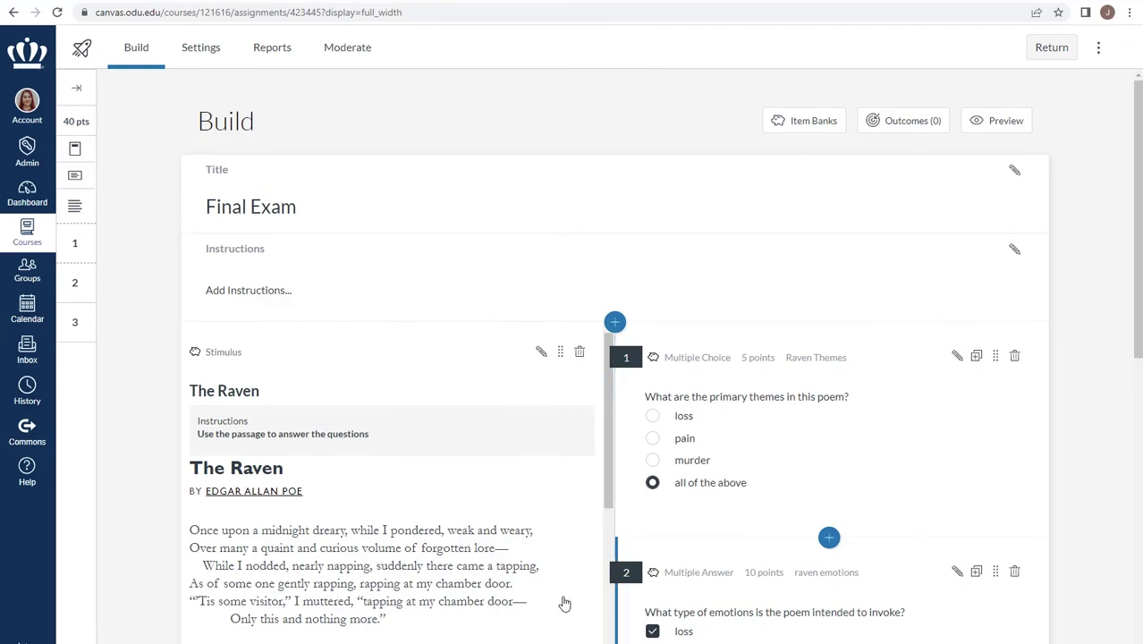
pyautogui.scroll(-1, 630, 514)
pyautogui.scroll(-2, 637, 510)
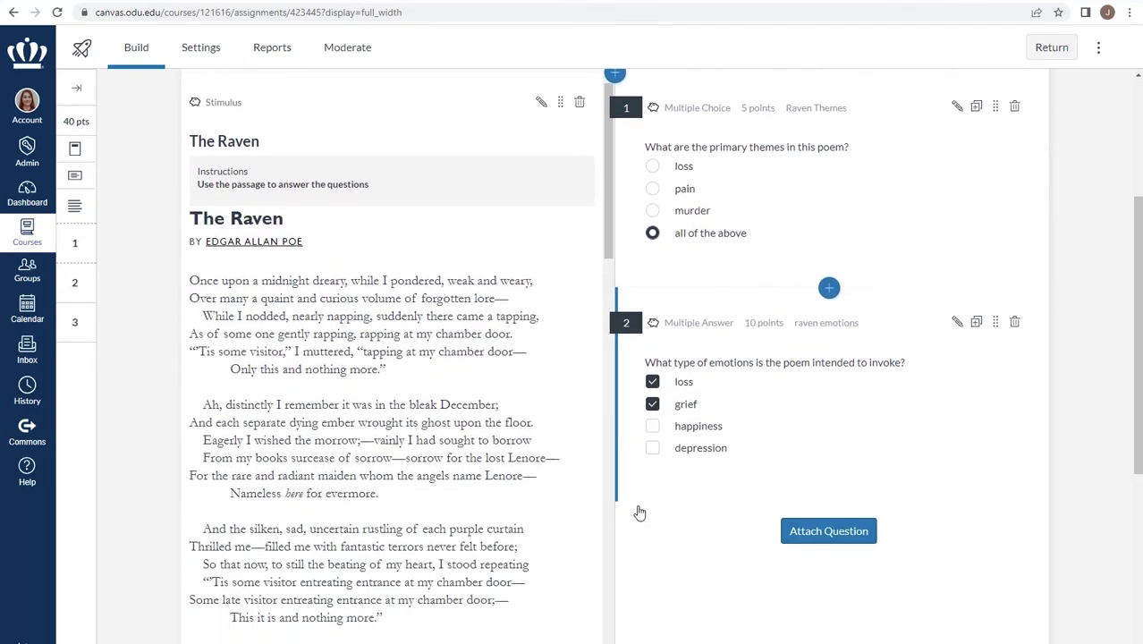
pyautogui.scroll(-1, 637, 509)
pyautogui.scroll(-1, 644, 510)
pyautogui.scroll(-2, 649, 510)
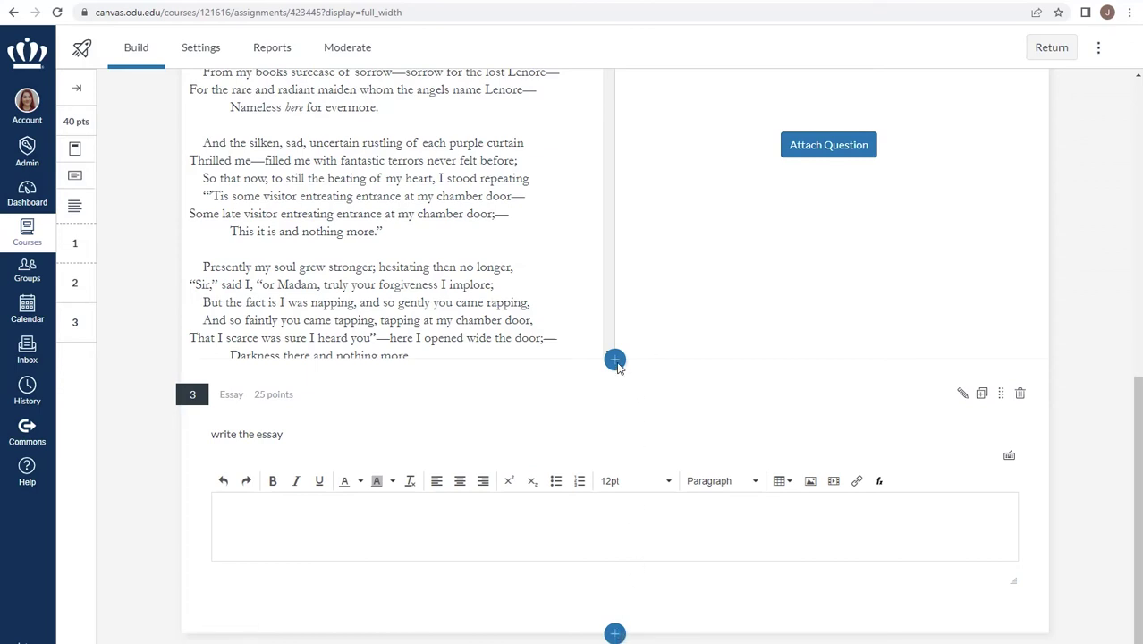
# Step: Open the Item Banks panel below the essay question, listing All Banks filtered by 'ma'
pyautogui.click(616, 633)
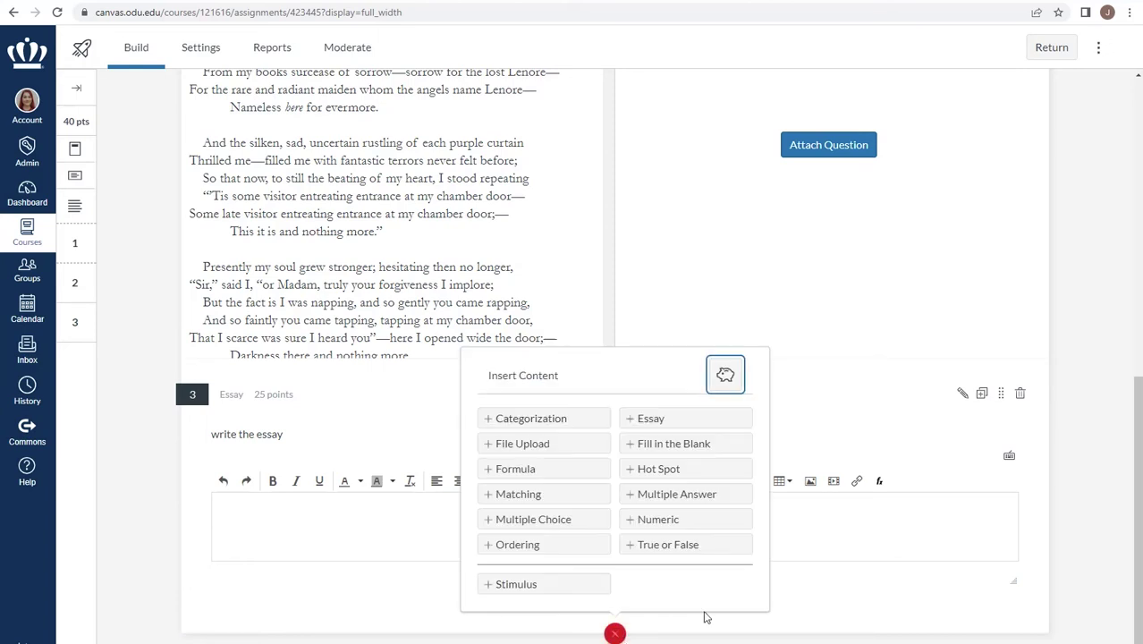
pyautogui.click(725, 376)
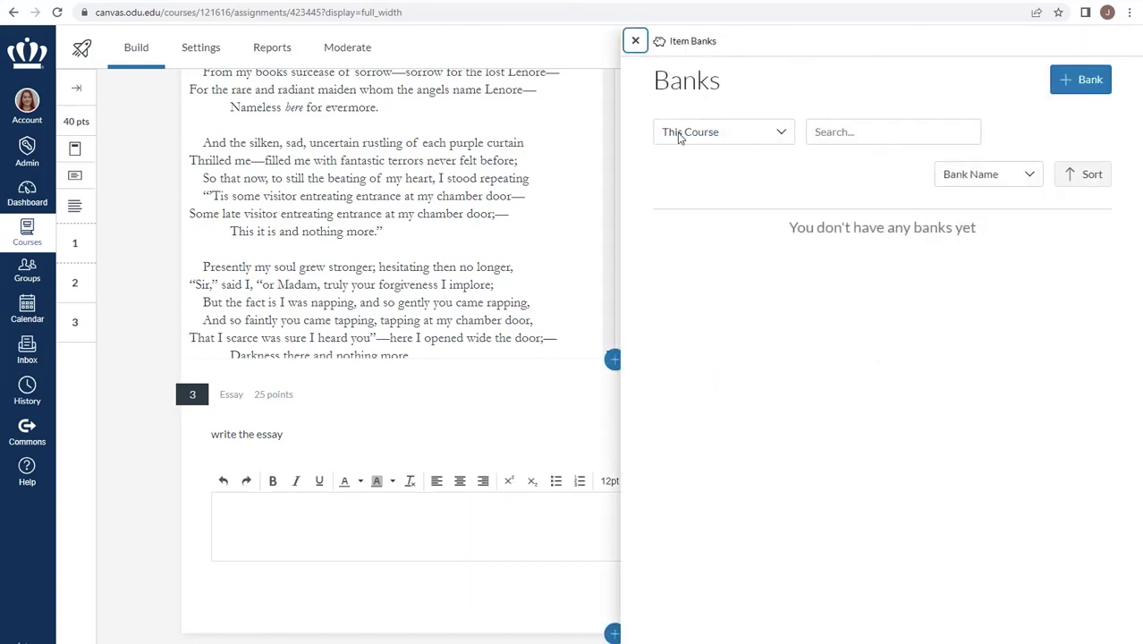
pyautogui.click(775, 134)
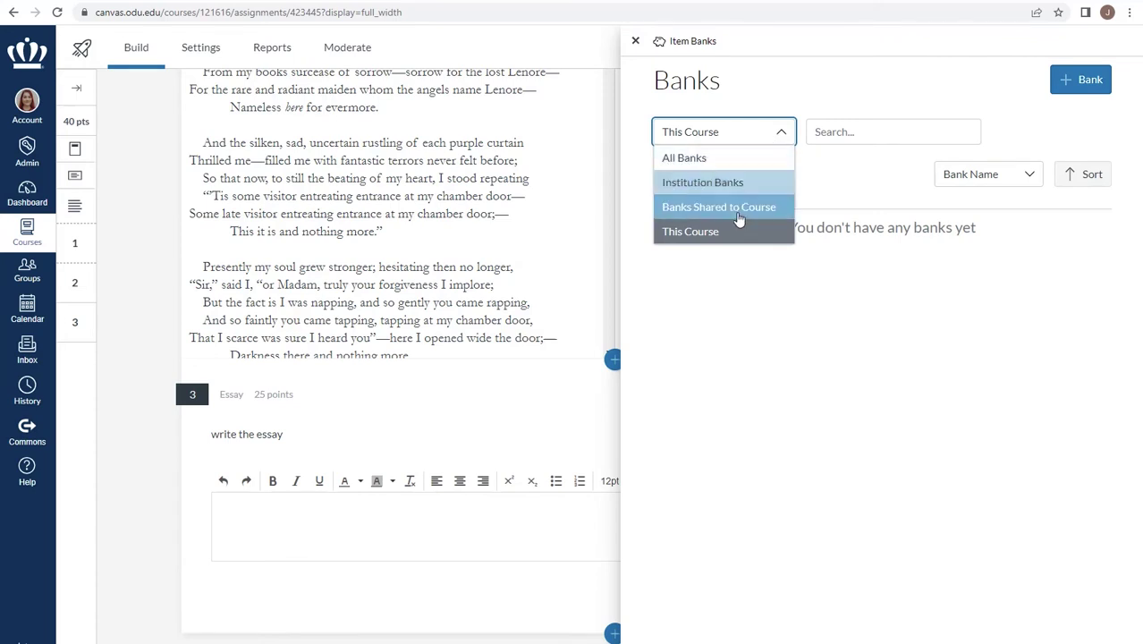
pyautogui.click(724, 158)
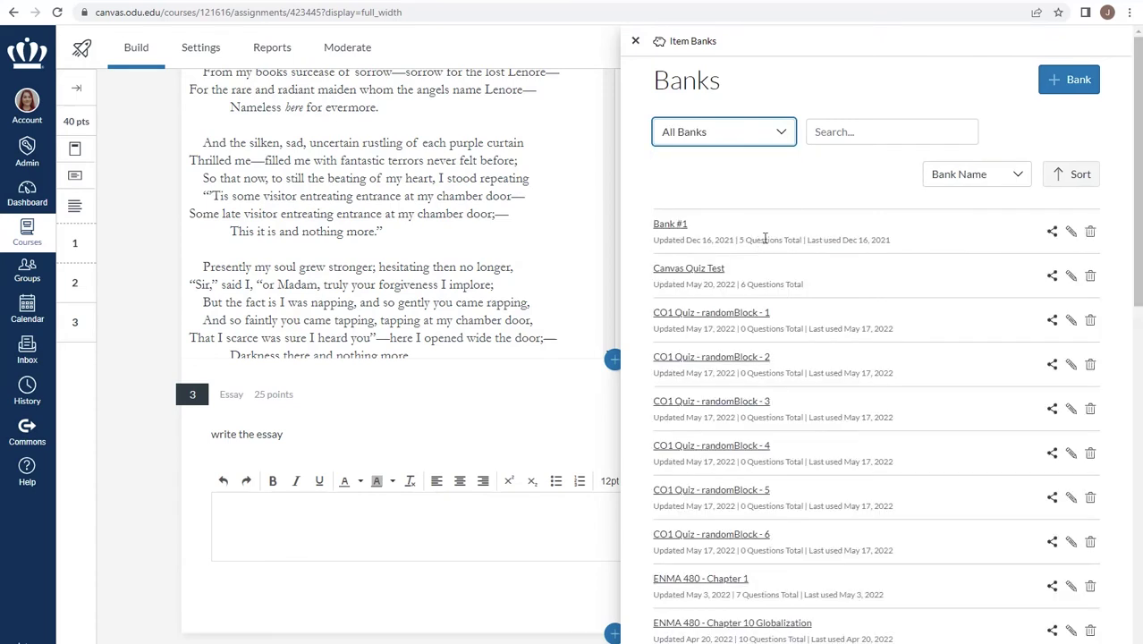
pyautogui.click(852, 134)
pyautogui.write('math')
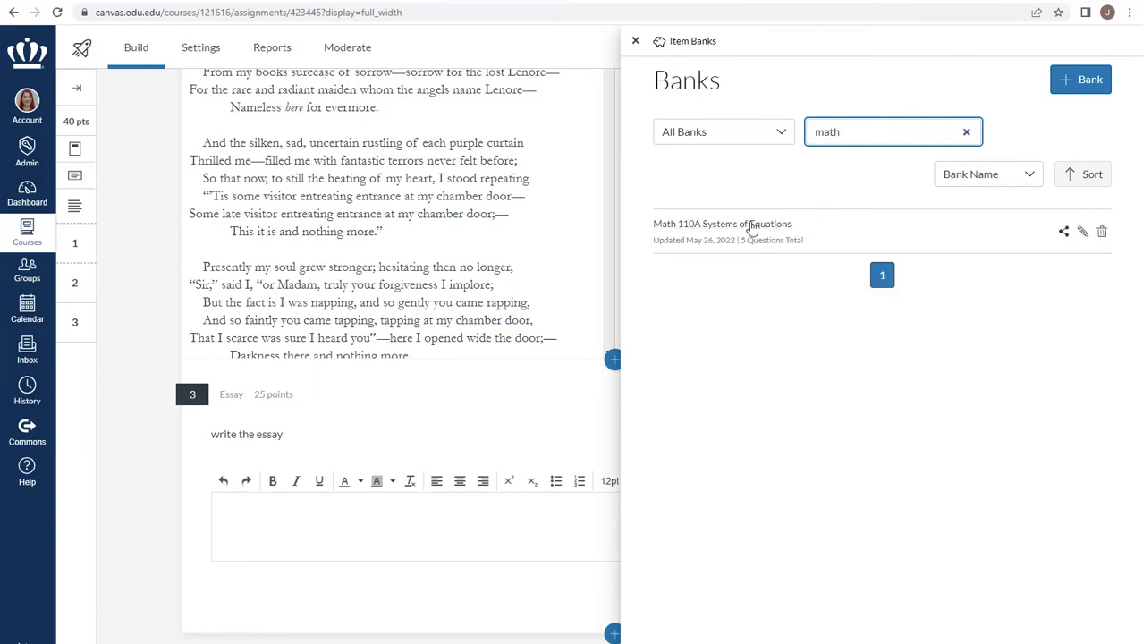
# Step: Add the whole Math 110A Systems of Equations bank to the Final Exam as a question group
pyautogui.click(752, 227)
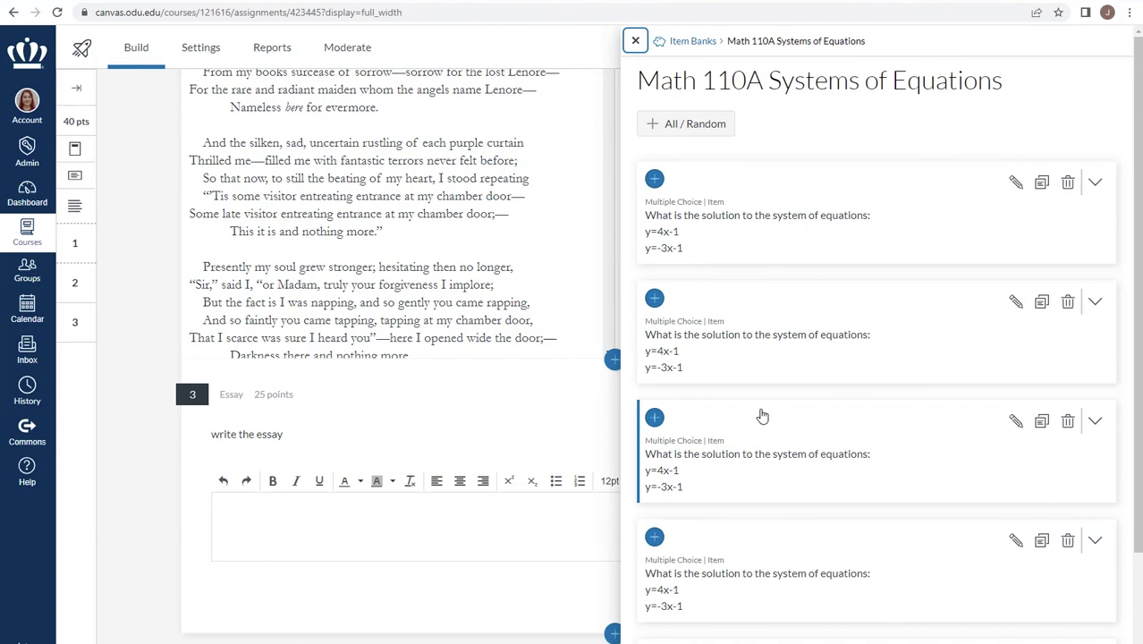
pyautogui.scroll(-1, 714, 420)
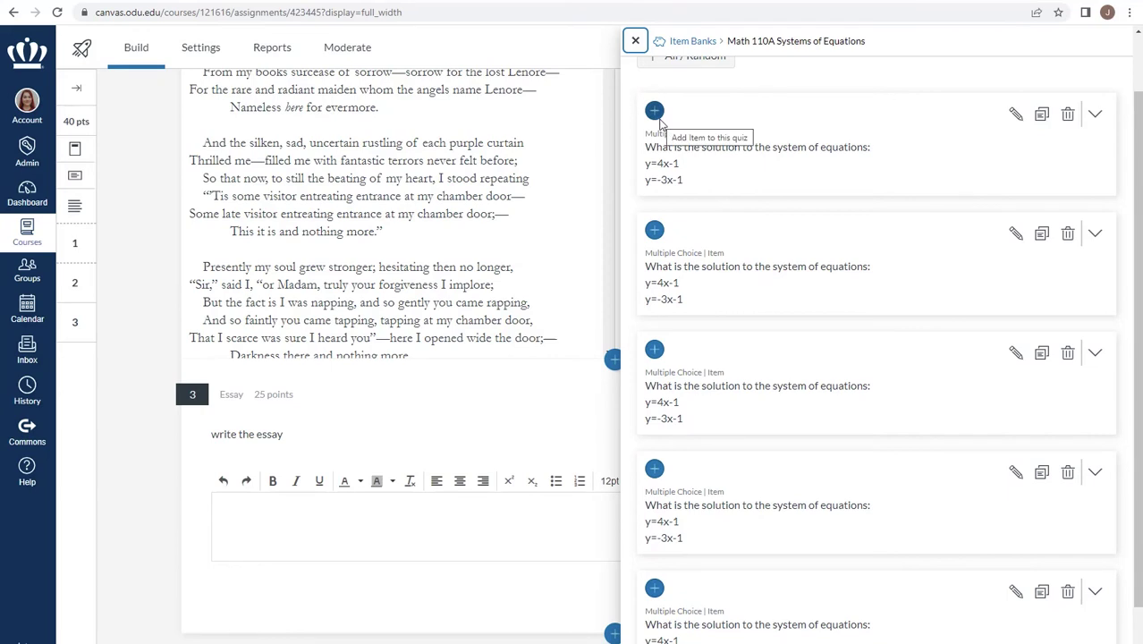
pyautogui.scroll(1, 722, 260)
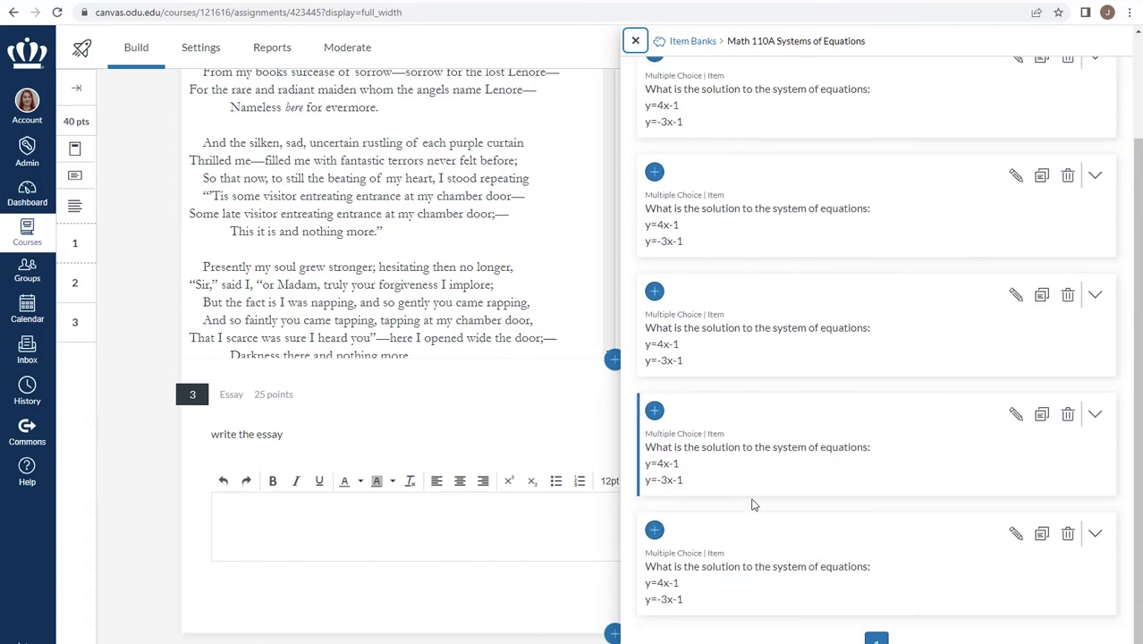
pyautogui.scroll(-3, 701, 167)
pyautogui.scroll(3, 702, 167)
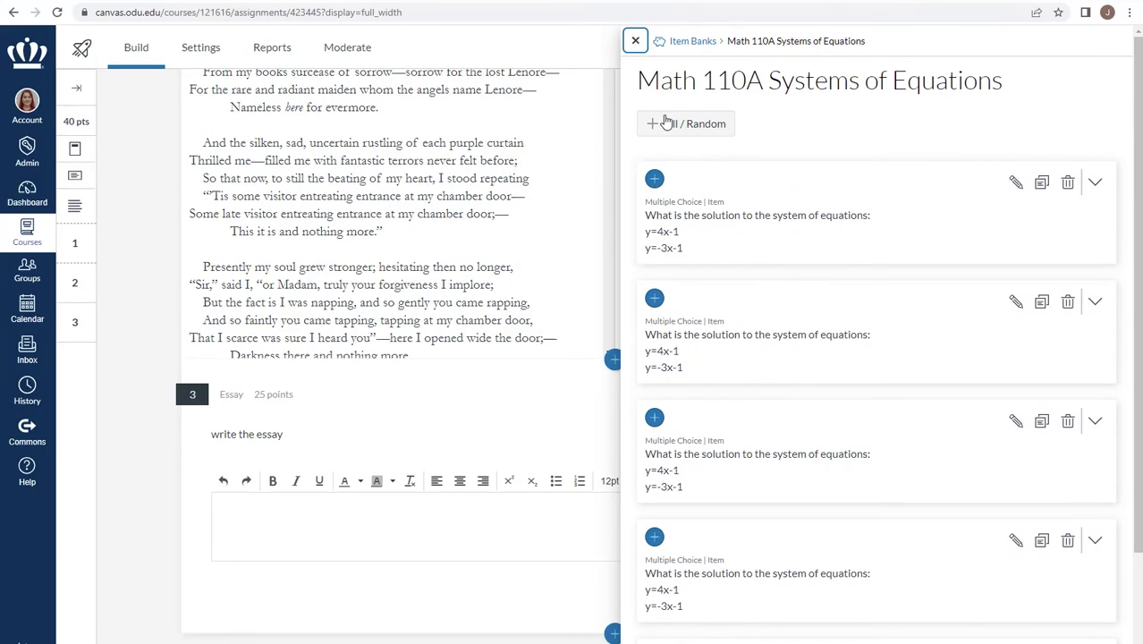
pyautogui.click(684, 129)
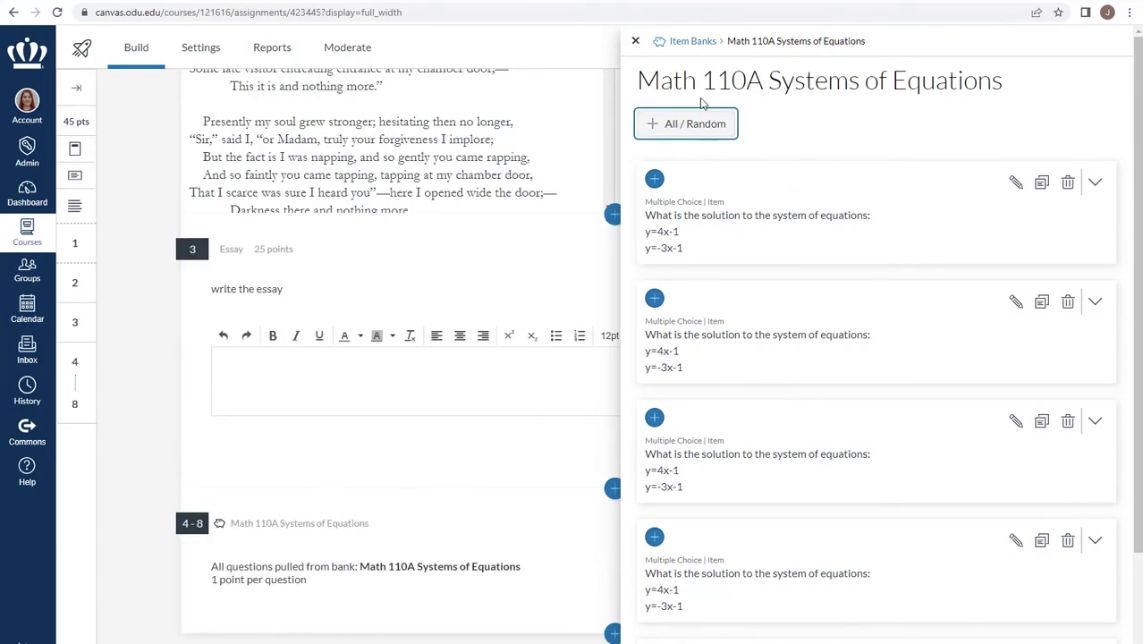
# Step: Close the bank panel and open the settings of the questions 4–8 group
pyautogui.click(636, 42)
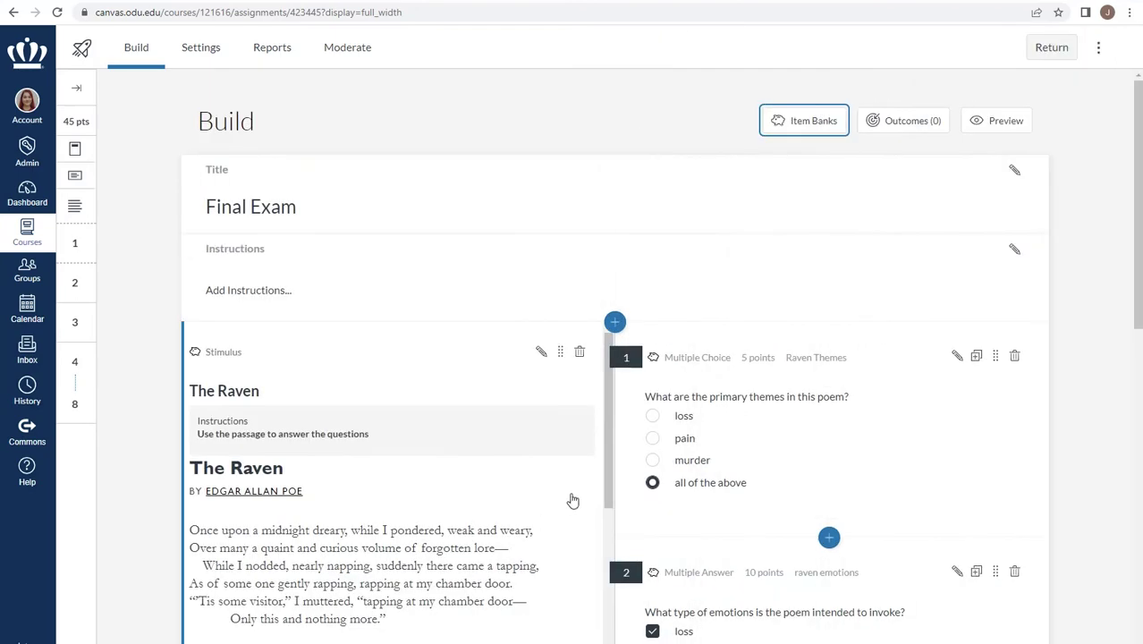
pyautogui.scroll(-4, 1026, 511)
pyautogui.scroll(-4, 1066, 545)
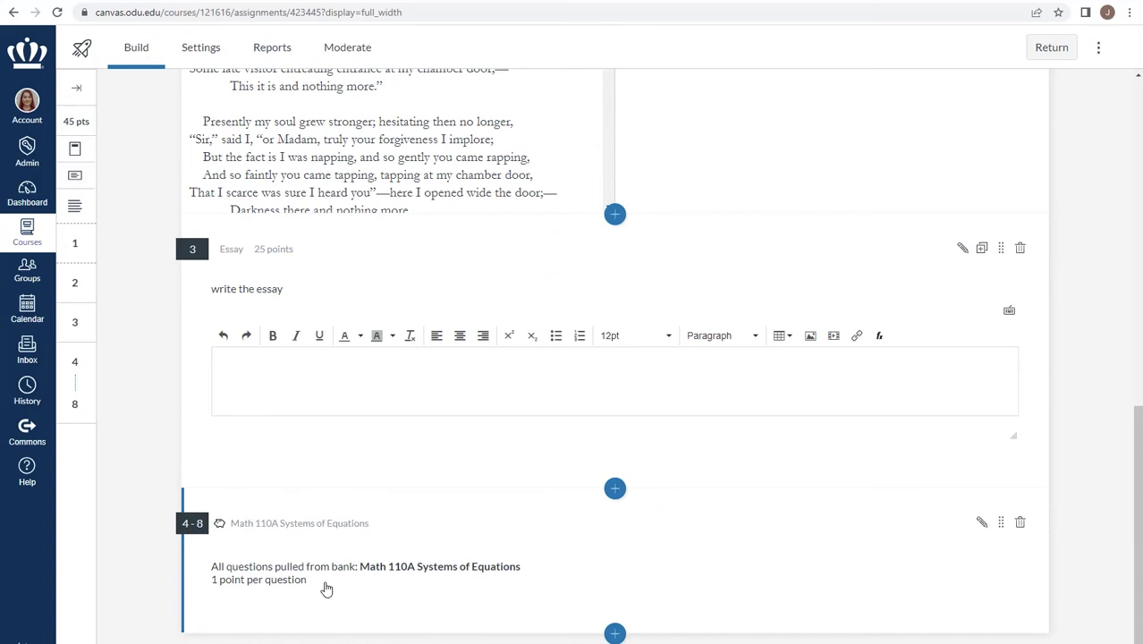
pyautogui.click(981, 524)
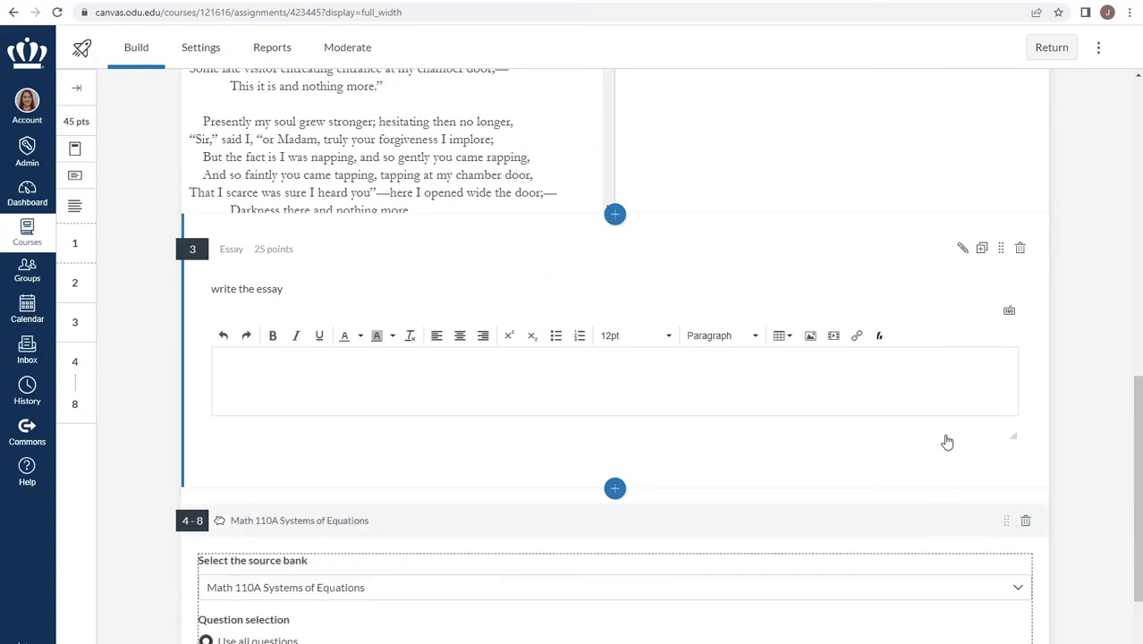
pyautogui.click(962, 464)
pyautogui.scroll(-3, 895, 581)
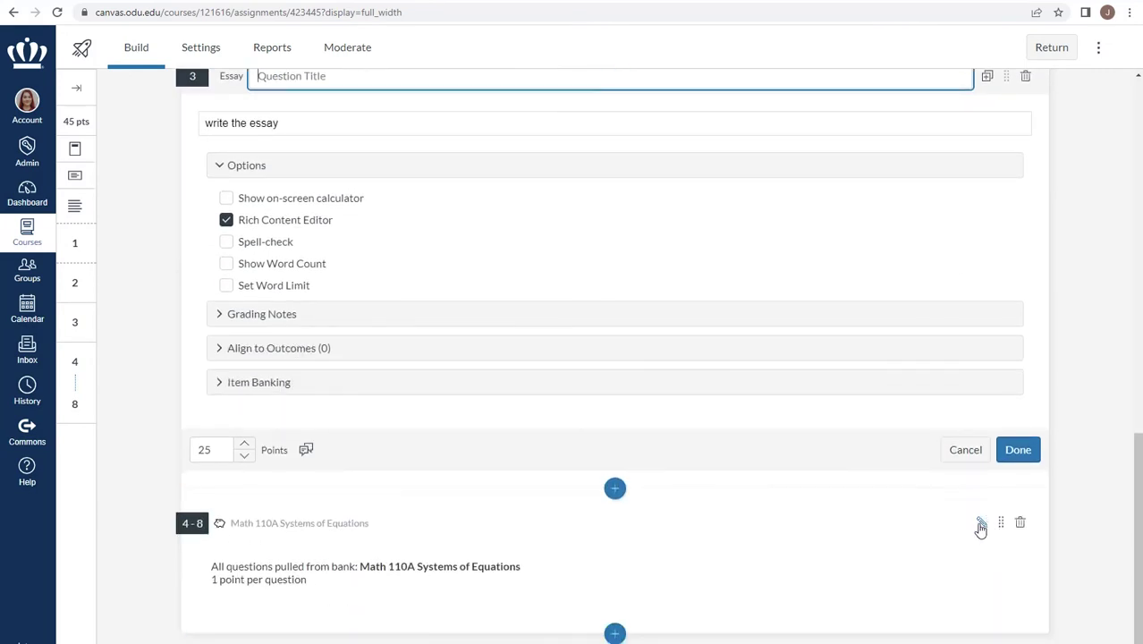
pyautogui.click(981, 523)
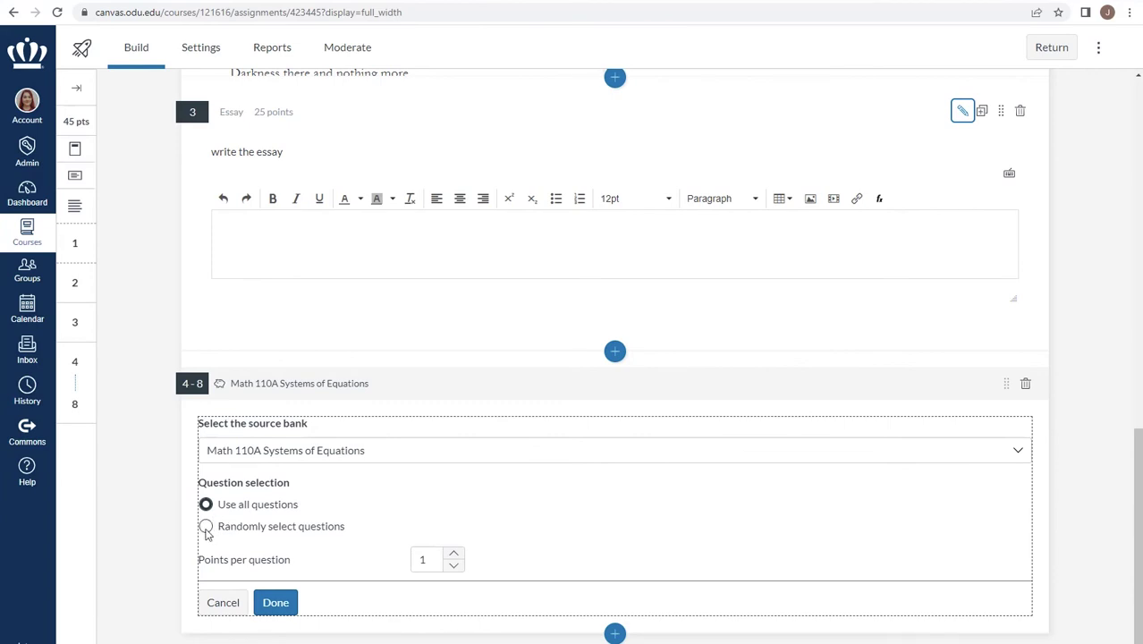
# Step: Make the group randomly select 3 questions worth 10 points each
pyautogui.click(206, 528)
pyautogui.scroll(-1, 467, 552)
pyautogui.click(416, 478)
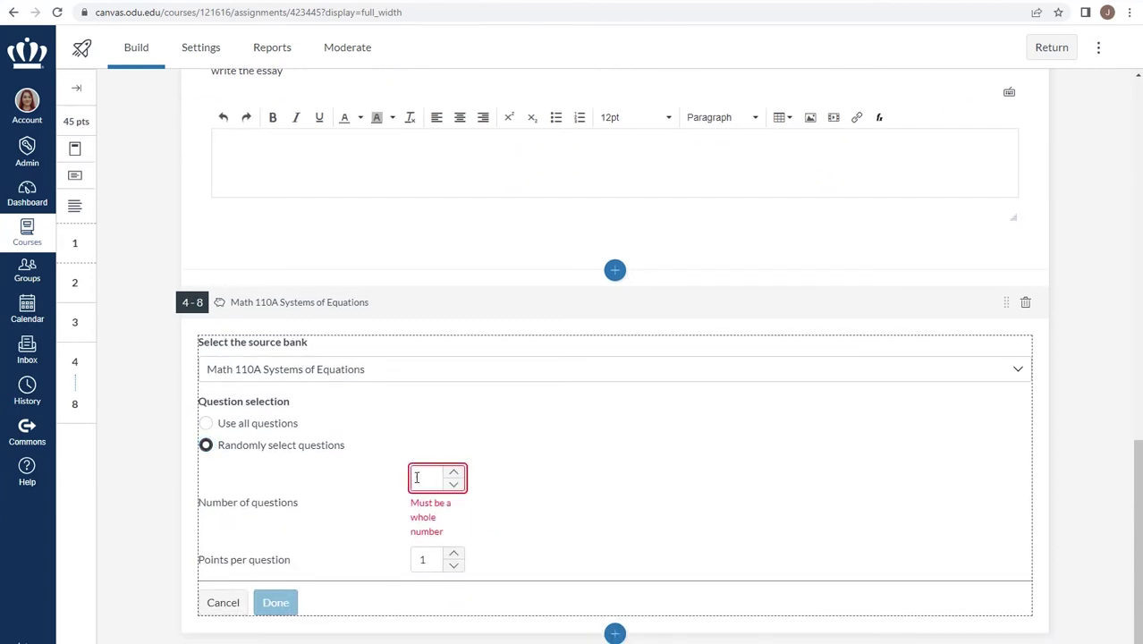
pyautogui.write('3')
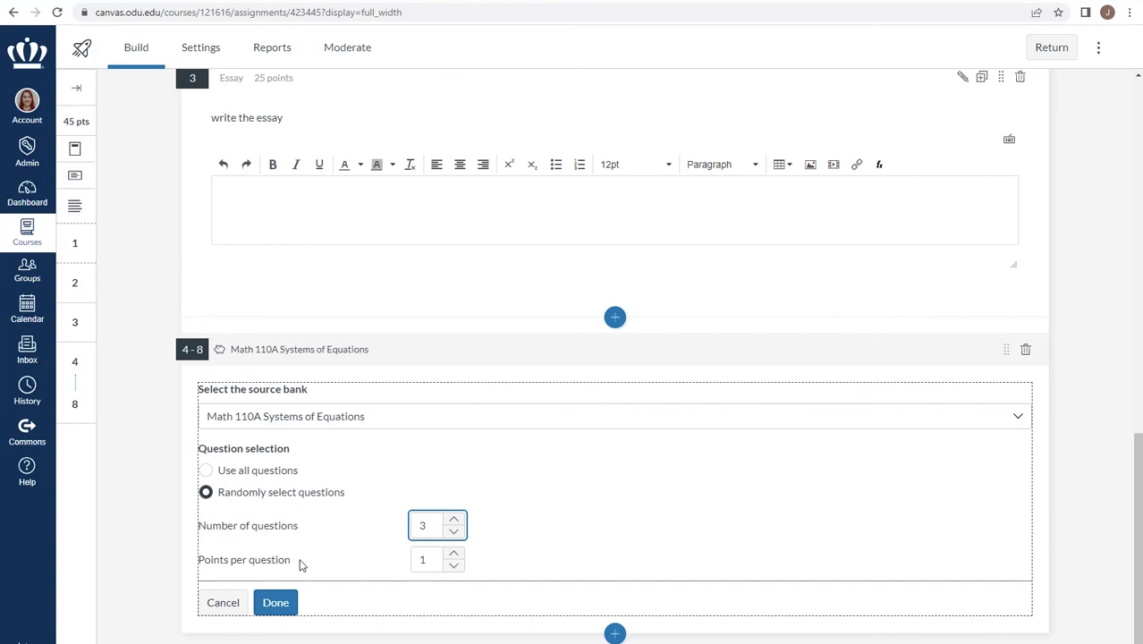
pyautogui.press('Tab')
pyautogui.write('0')
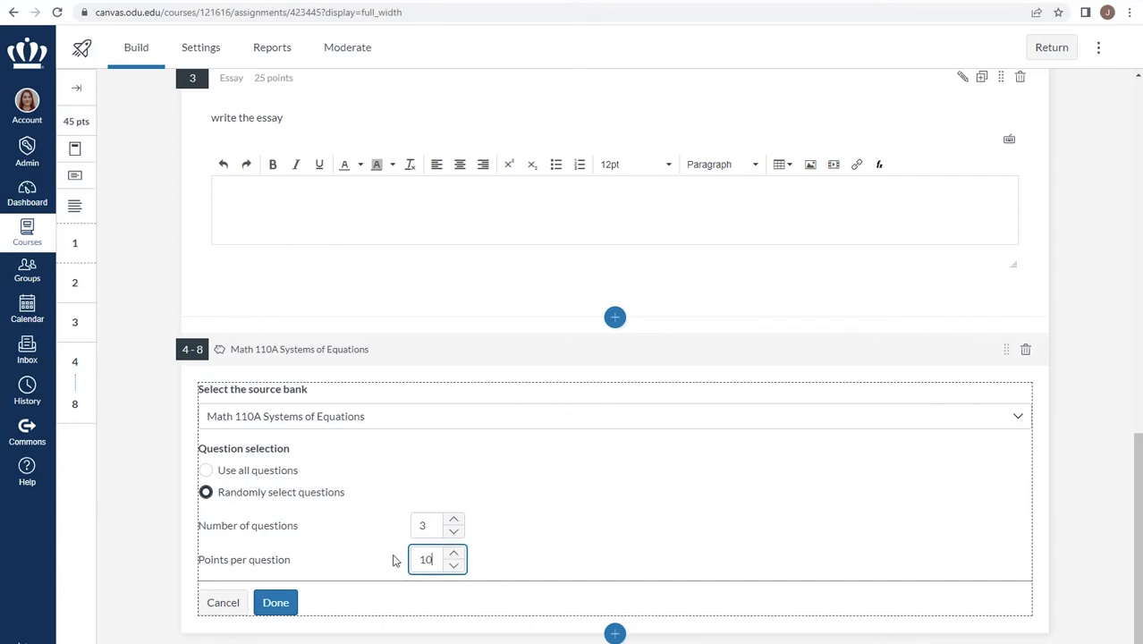
pyautogui.click(602, 495)
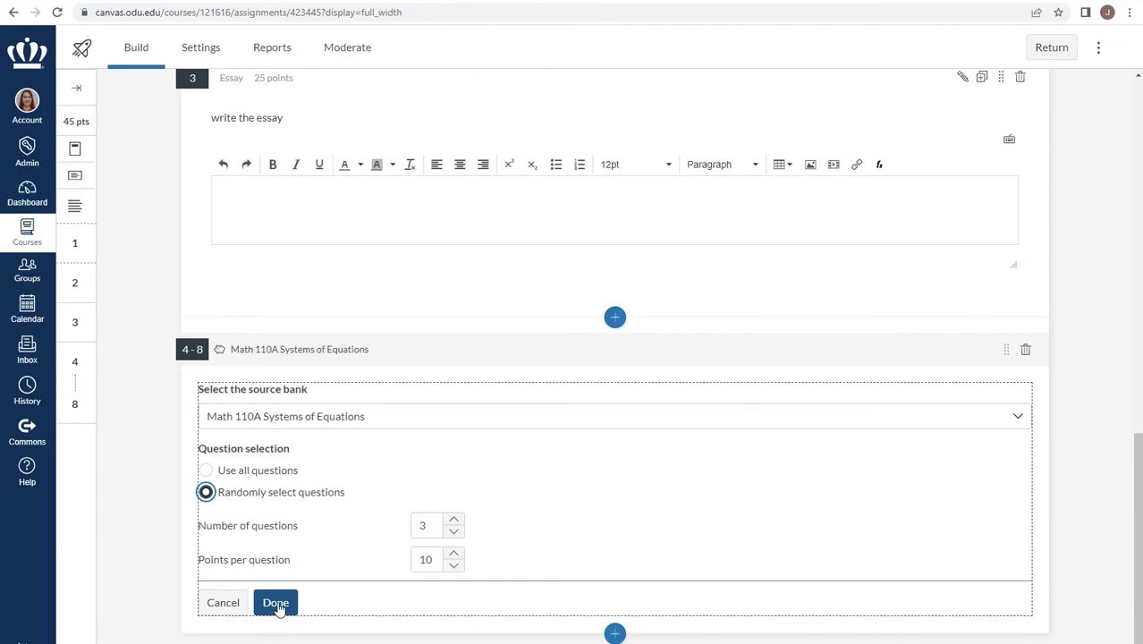
# Step: Save the random Math 110A group as questions 4–6, giving the Final Exam 70 points
pyautogui.click(277, 603)
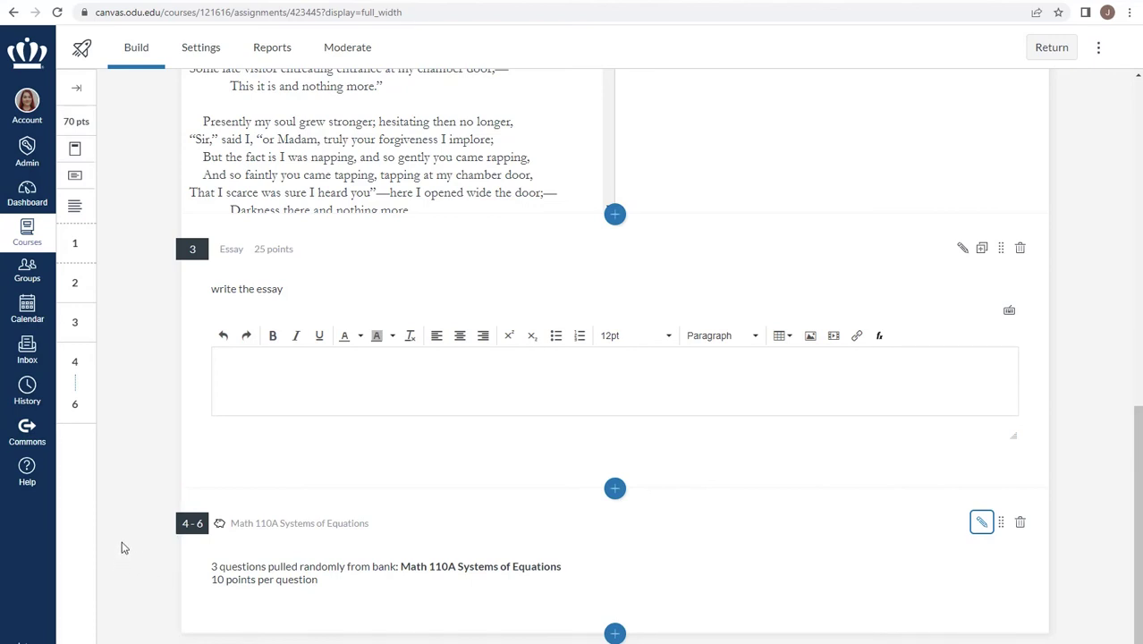
pyautogui.scroll(10, 122, 487)
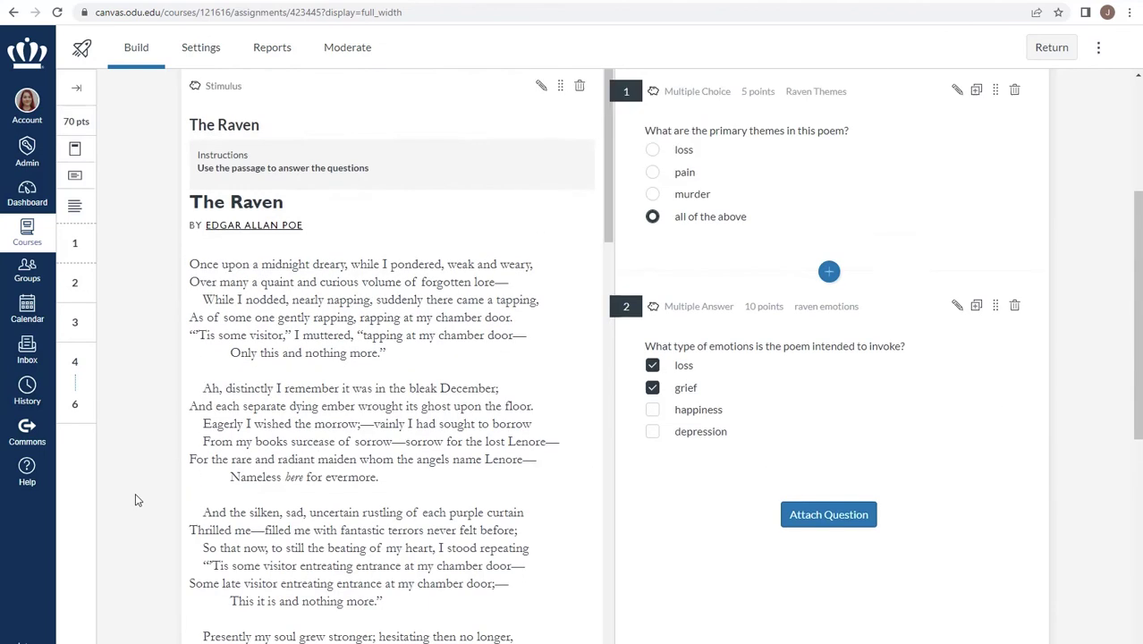
pyautogui.scroll(5, 135, 493)
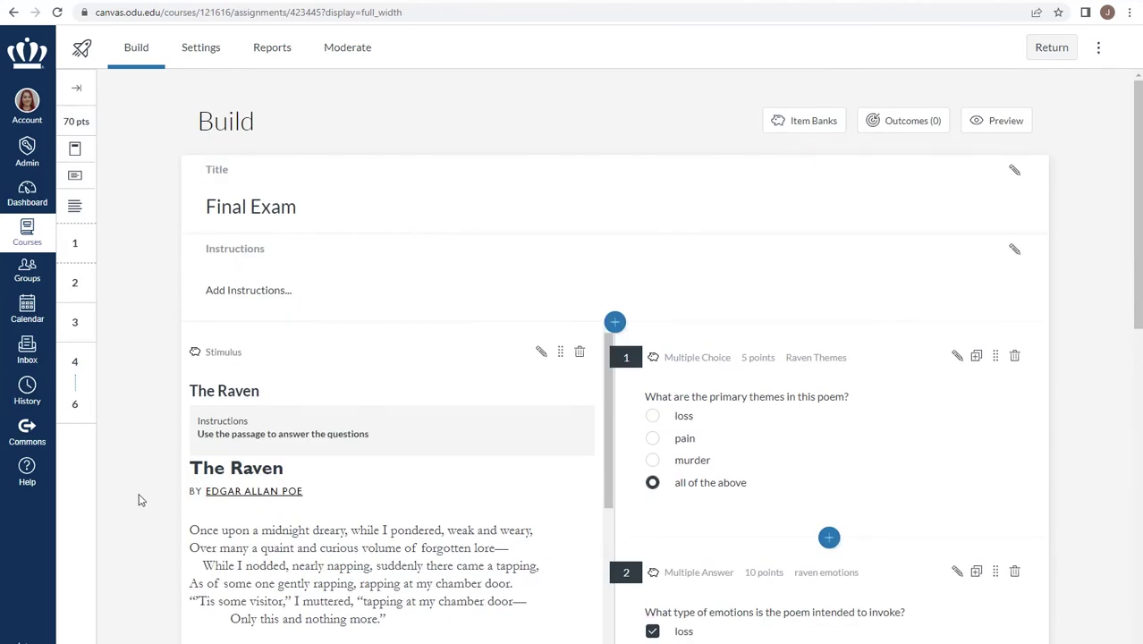
# Step: Show All Banks in Item Banks and search 'math' to find the Math 110A bank
pyautogui.click(1053, 48)
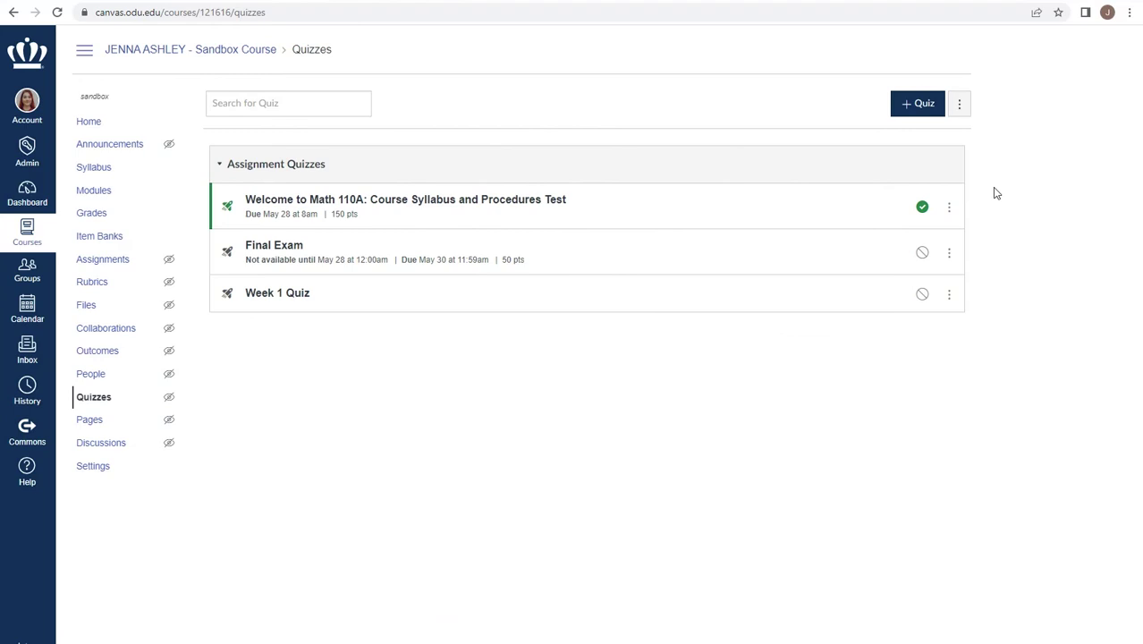
pyautogui.click(101, 238)
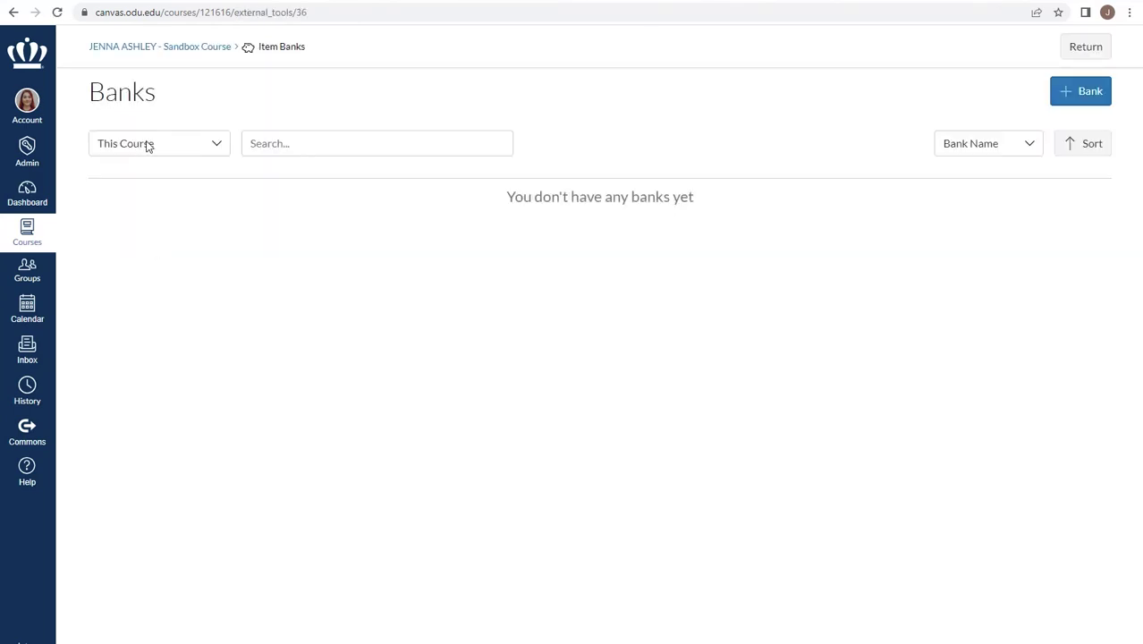
pyautogui.click(149, 145)
pyautogui.click(153, 172)
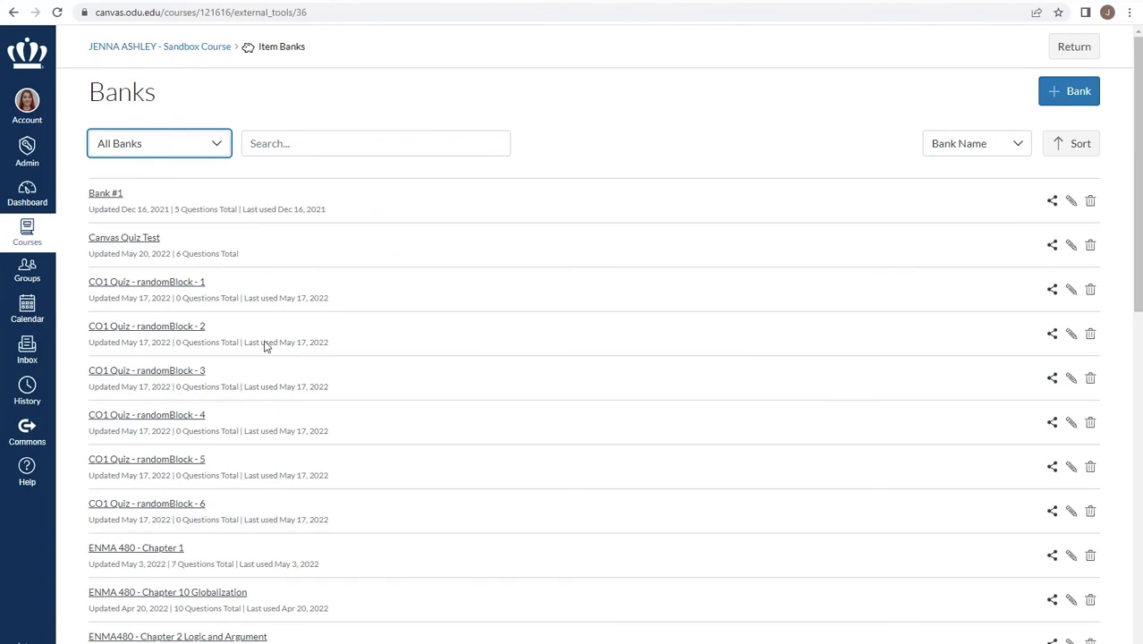
pyautogui.click(286, 146)
pyautogui.write('math')
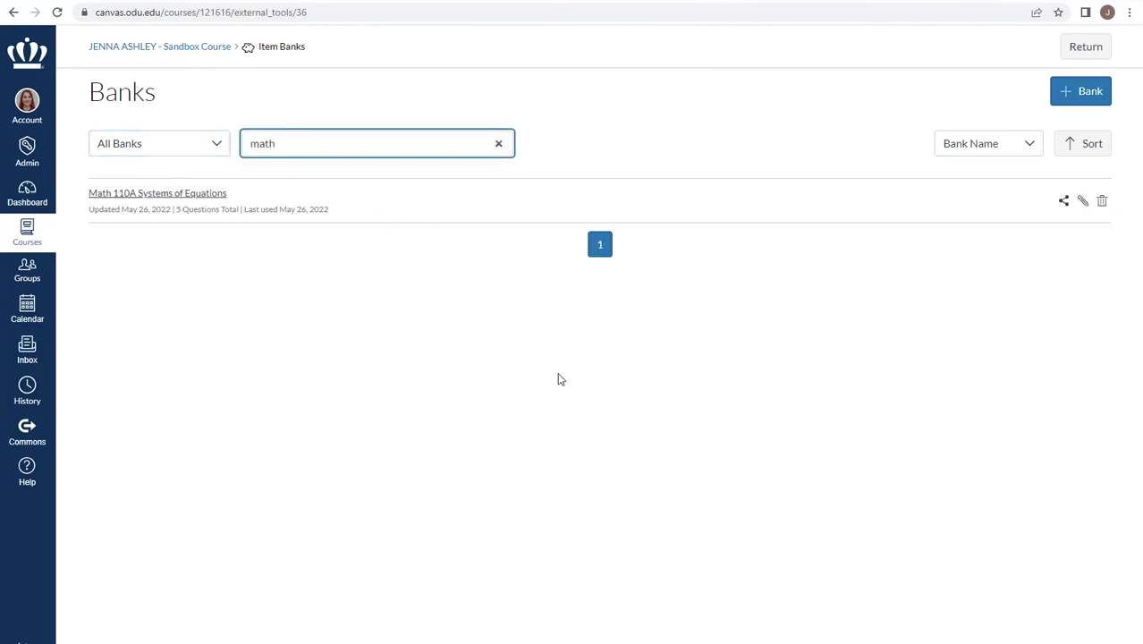
pyautogui.click(1064, 203)
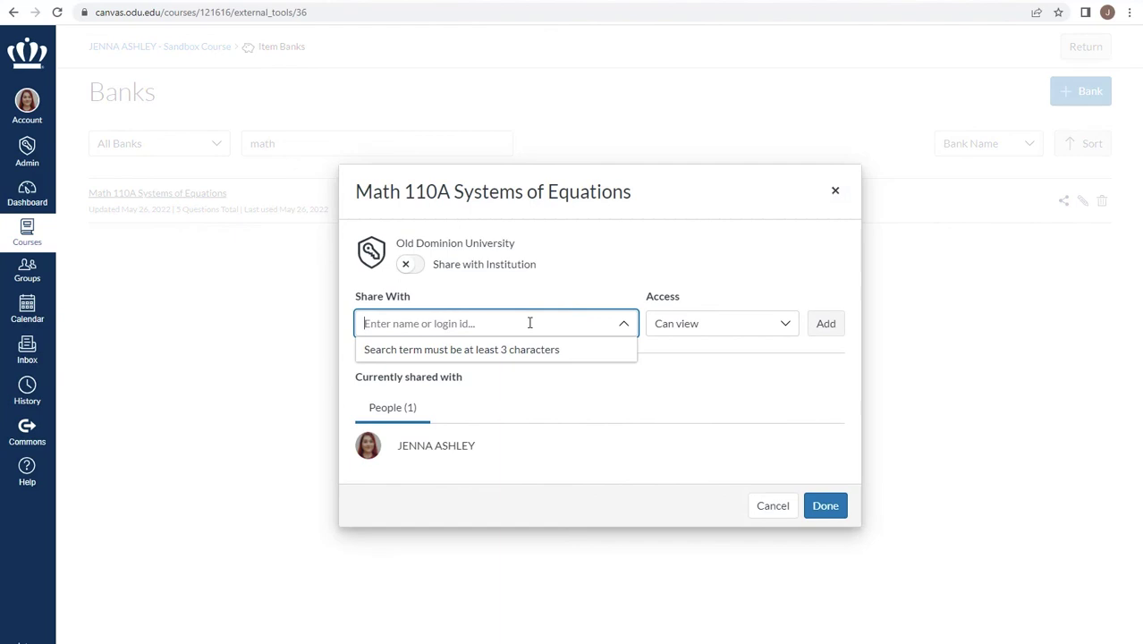
pyautogui.write('krwhite')
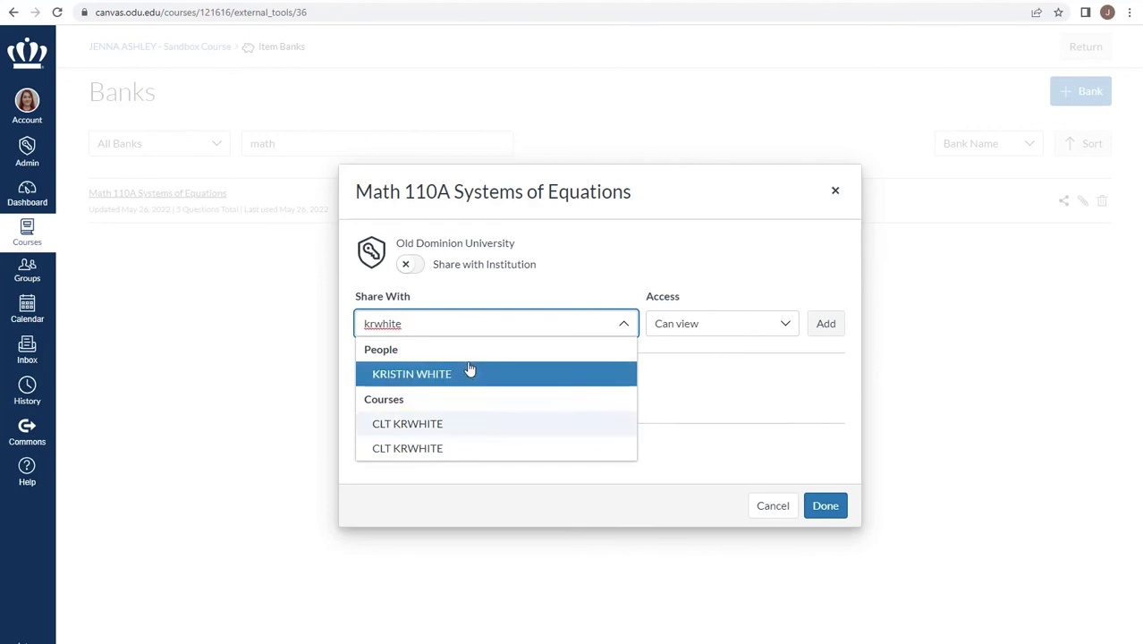
pyautogui.click(414, 381)
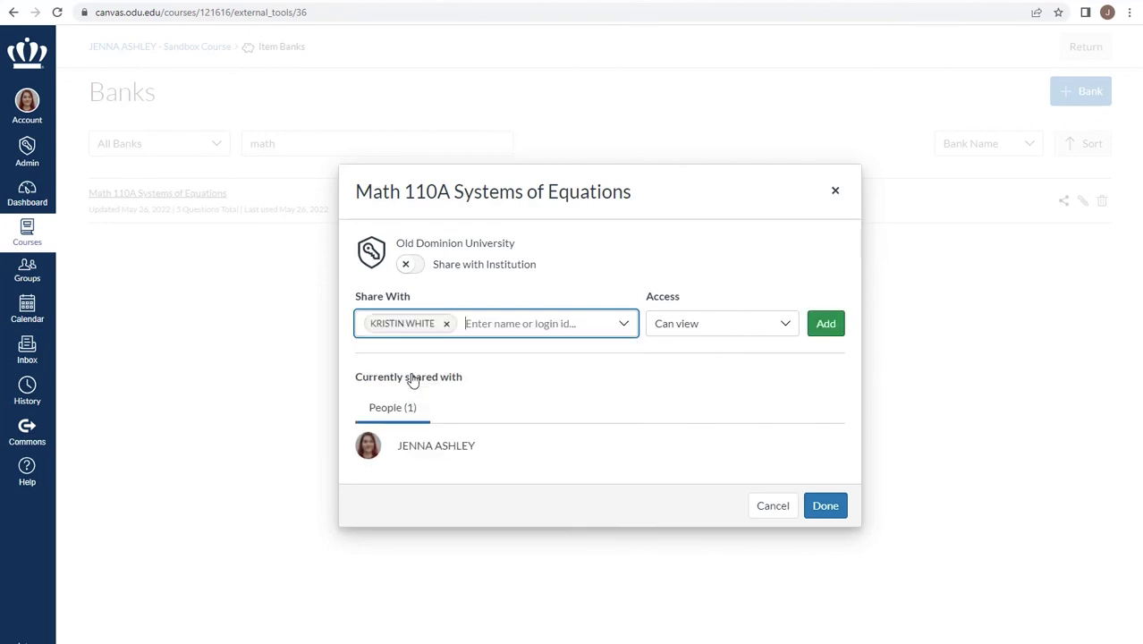
pyautogui.click(771, 328)
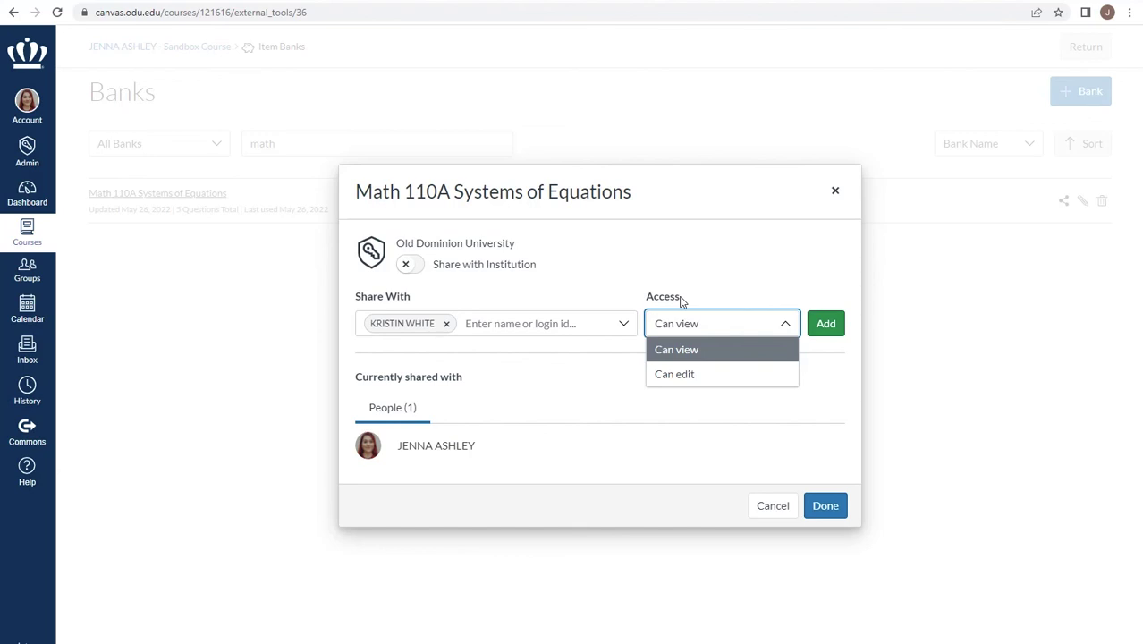
pyautogui.click(726, 351)
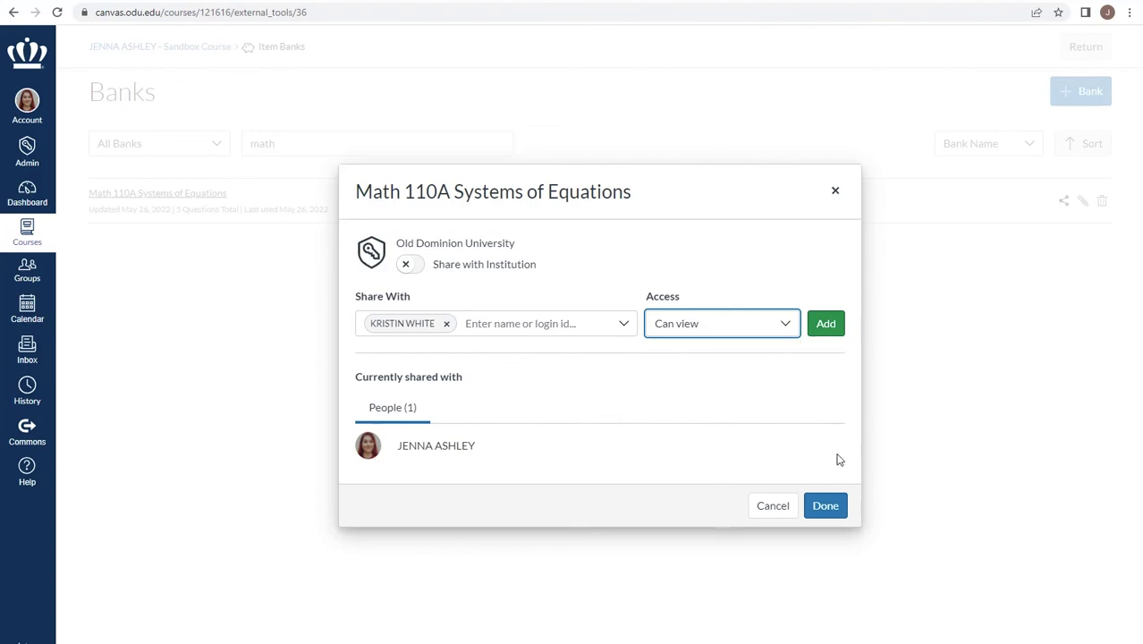
pyautogui.click(828, 508)
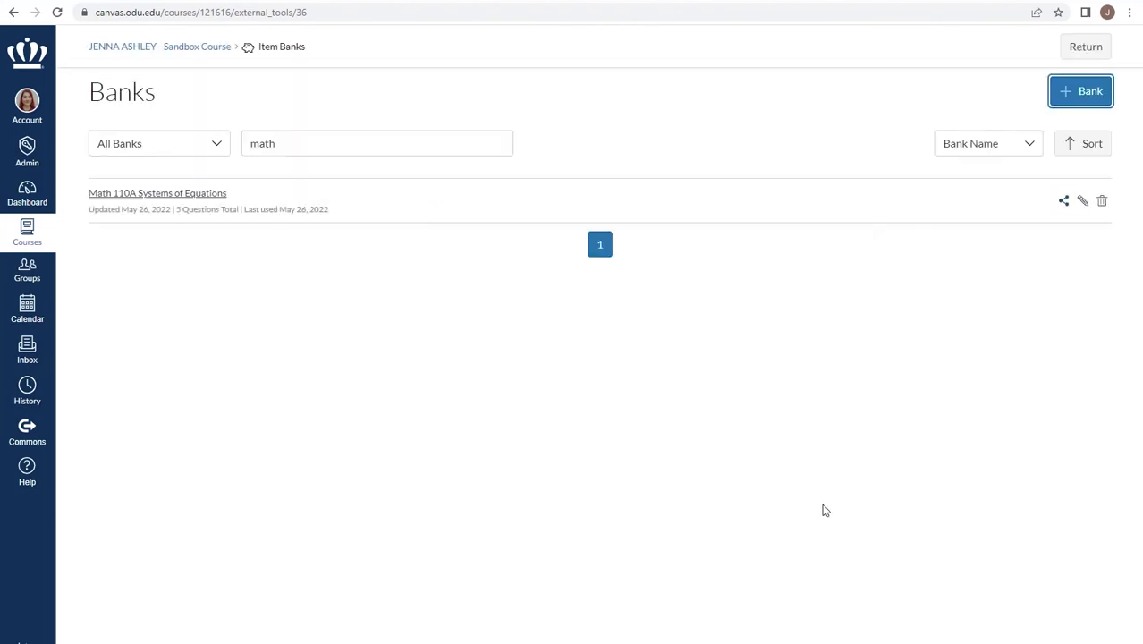